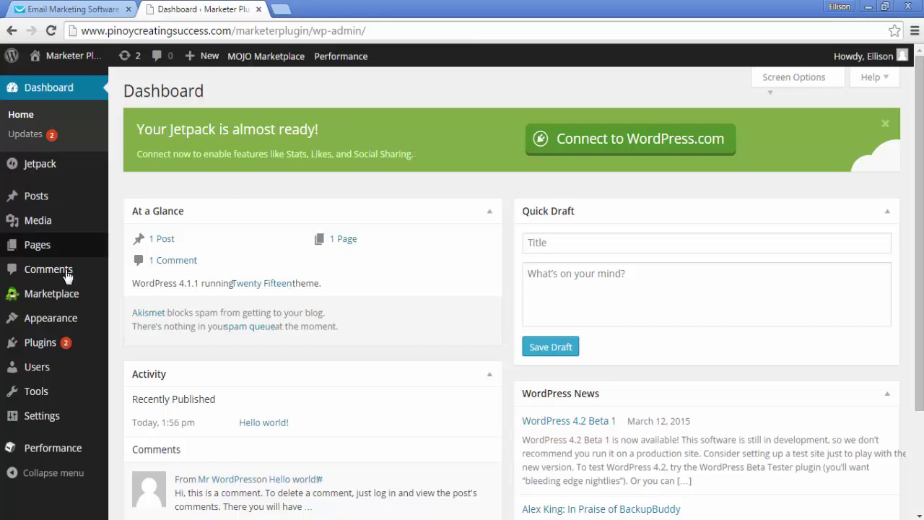
# - Open the upload form for adding a new plugin from a .zip file
pyautogui.moveTo(46, 343)
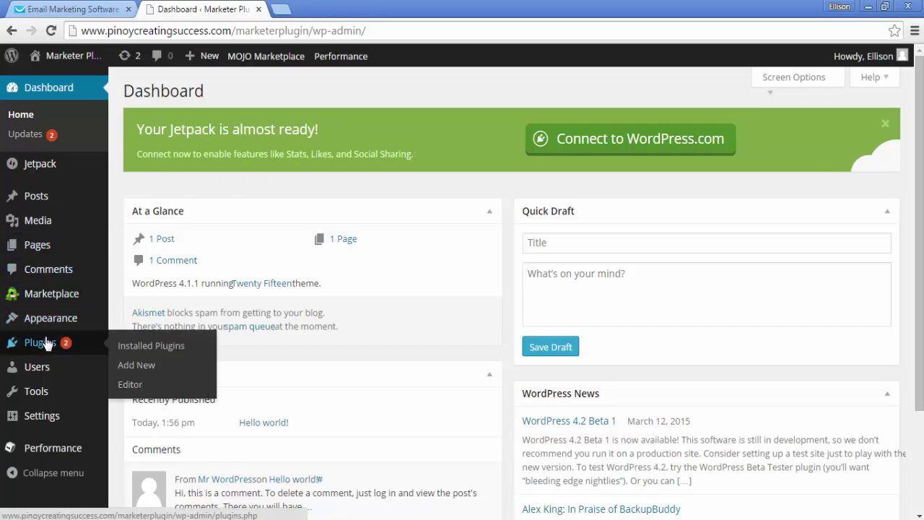
pyautogui.click(136, 366)
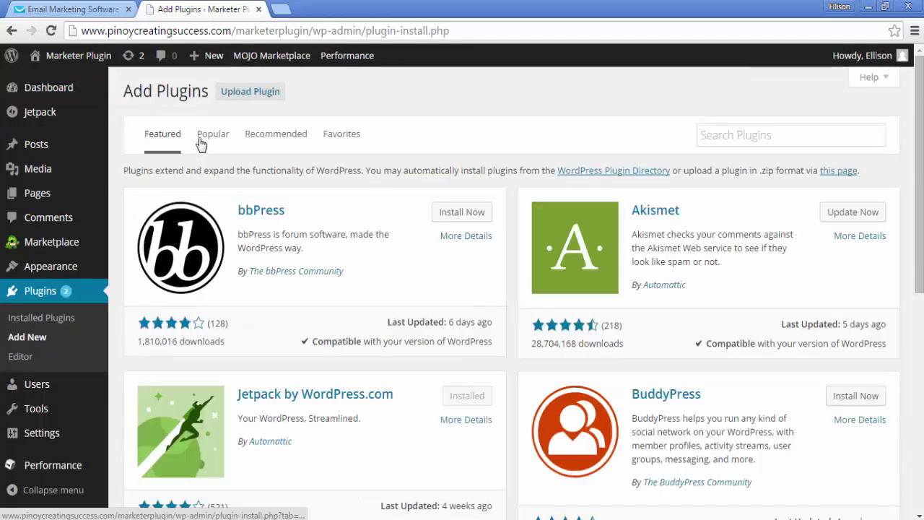
pyautogui.click(241, 92)
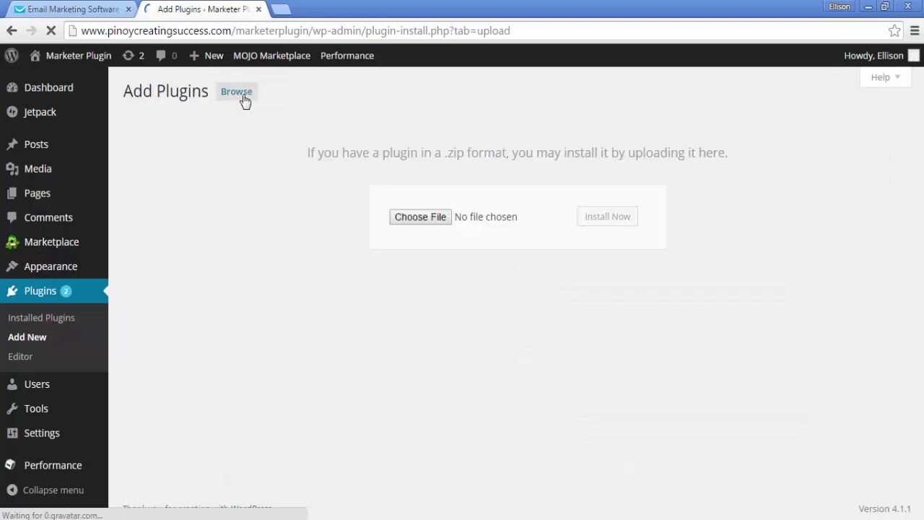
# - Choose the marketer-plugin archive on Local Disk (D:) as the plugin file to upload
pyautogui.click(423, 215)
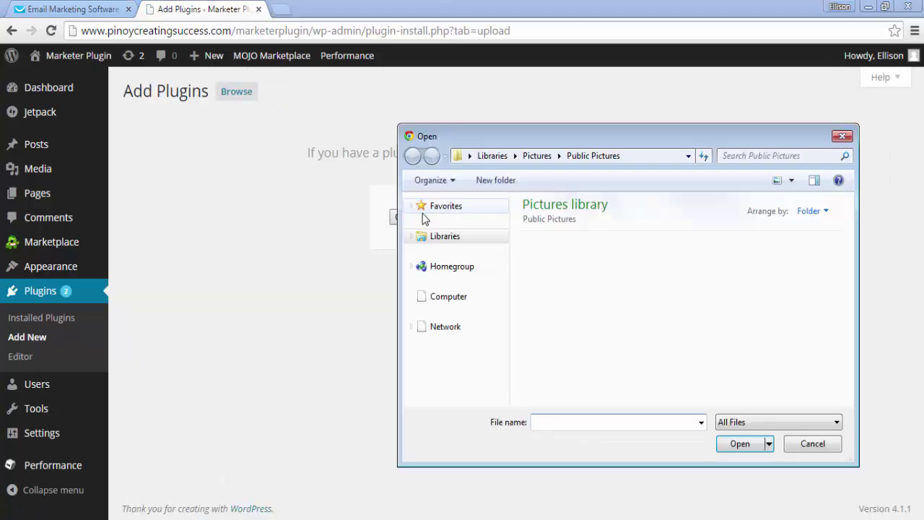
pyautogui.click(455, 402)
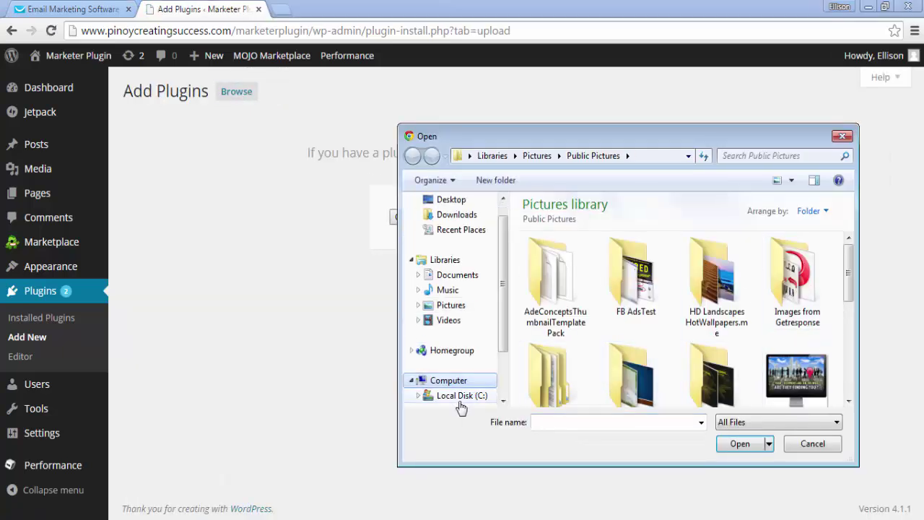
pyautogui.doubleClick(629, 287)
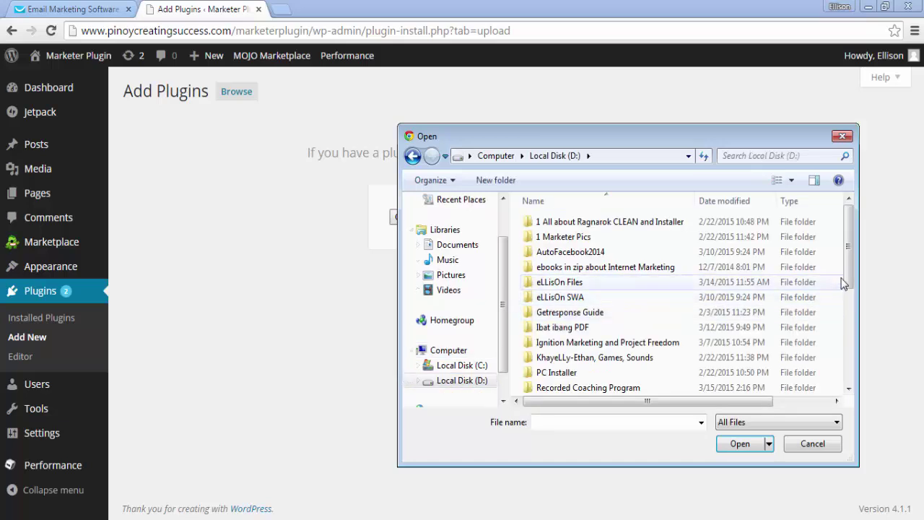
pyautogui.scroll(-2, 650, 291)
pyautogui.scroll(-3, 848, 330)
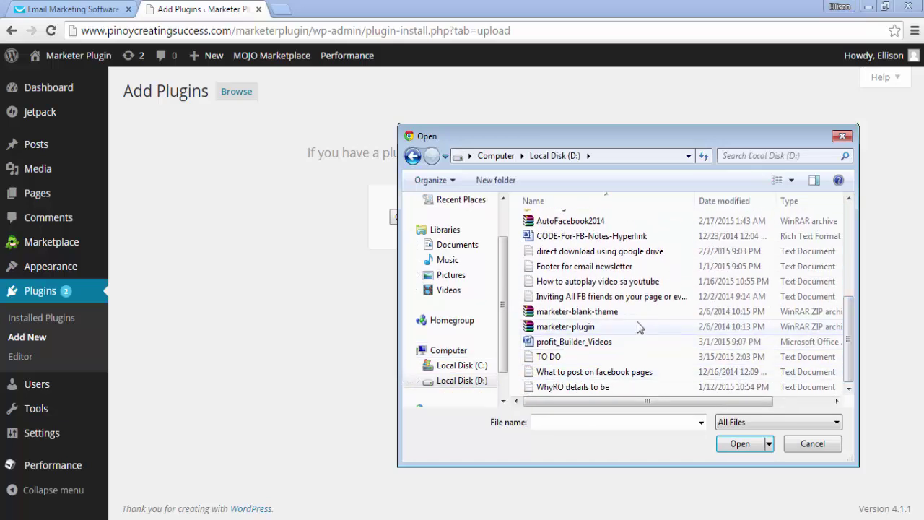
pyautogui.click(590, 327)
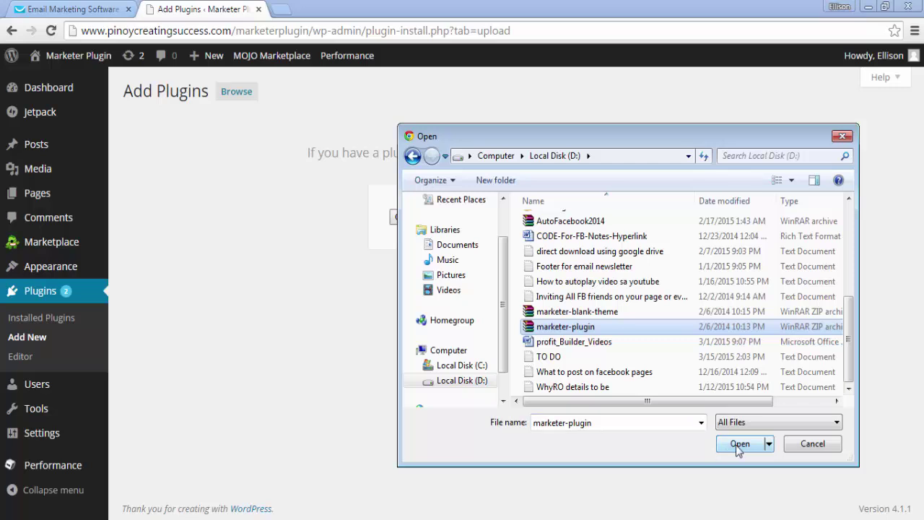
pyautogui.click(739, 444)
# - Install the chosen marketer-plugin.zip and activate the plugin
pyautogui.click(612, 222)
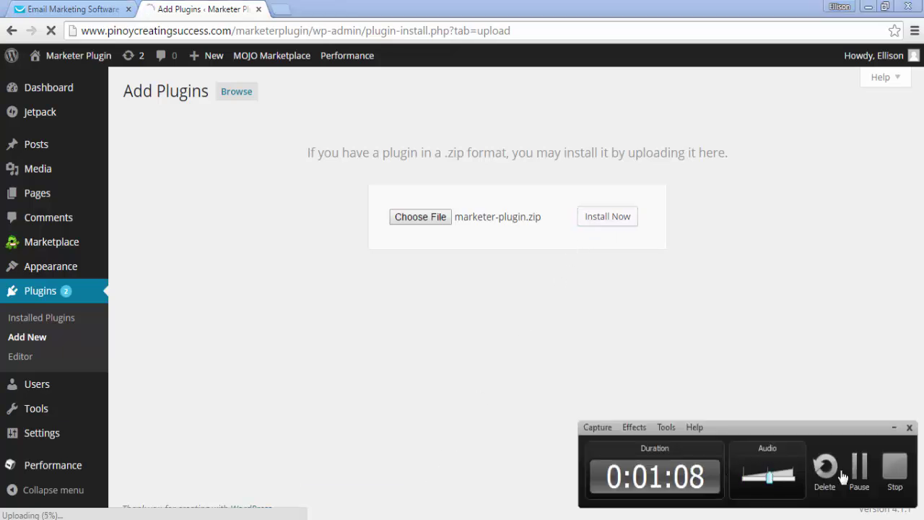
pyautogui.click(859, 476)
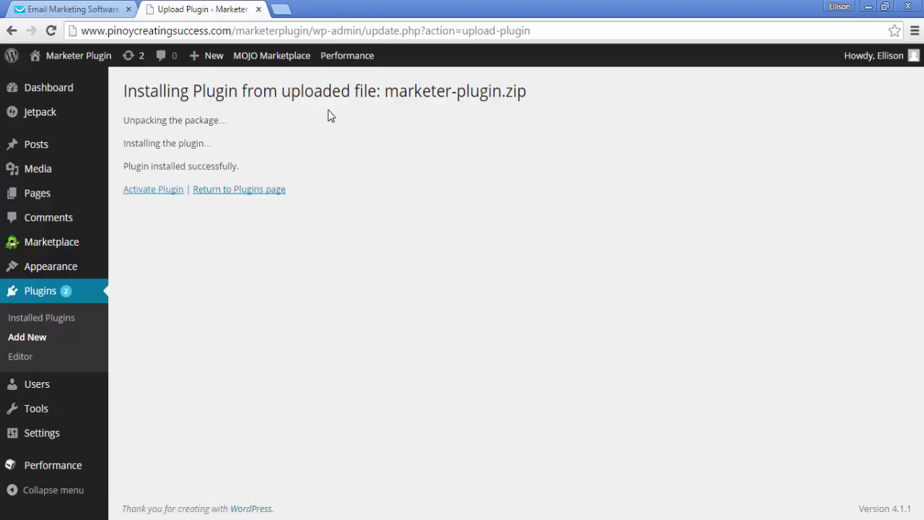
pyautogui.click(153, 191)
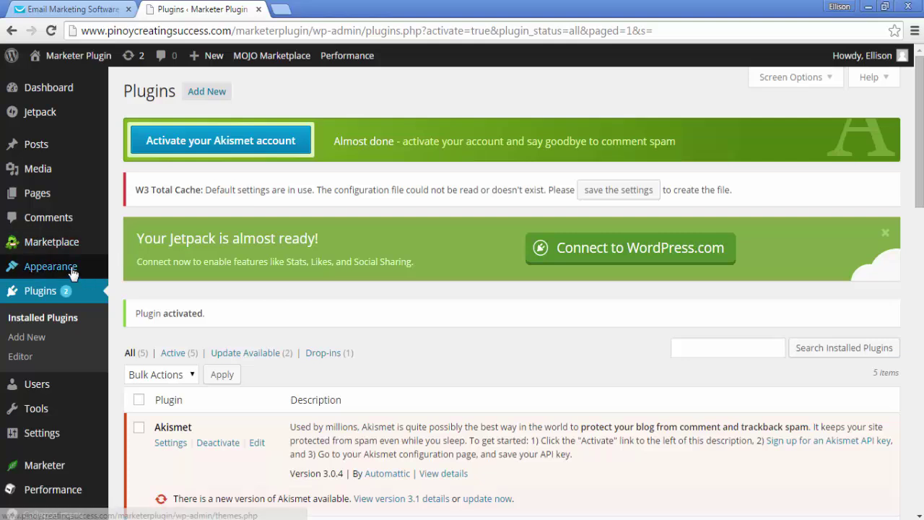
# - Open the upload form for adding a new theme from a .zip file
pyautogui.moveTo(72, 273)
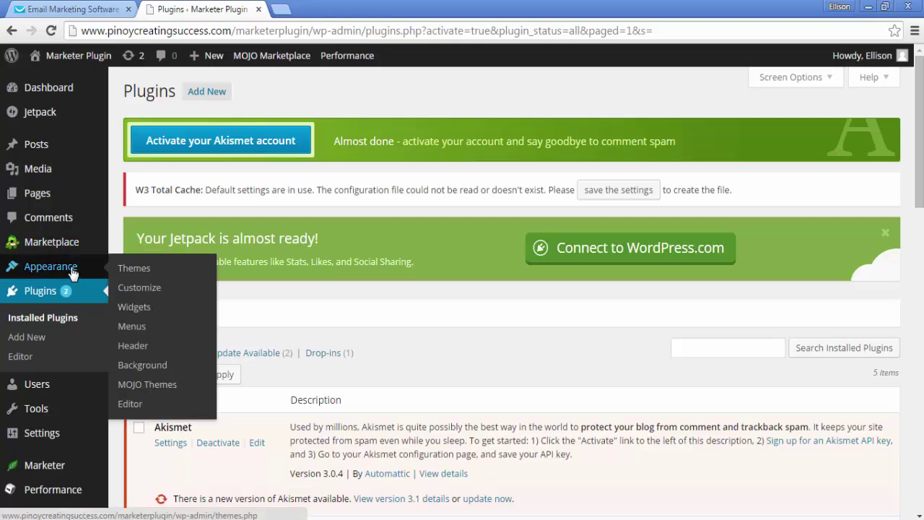
pyautogui.click(135, 271)
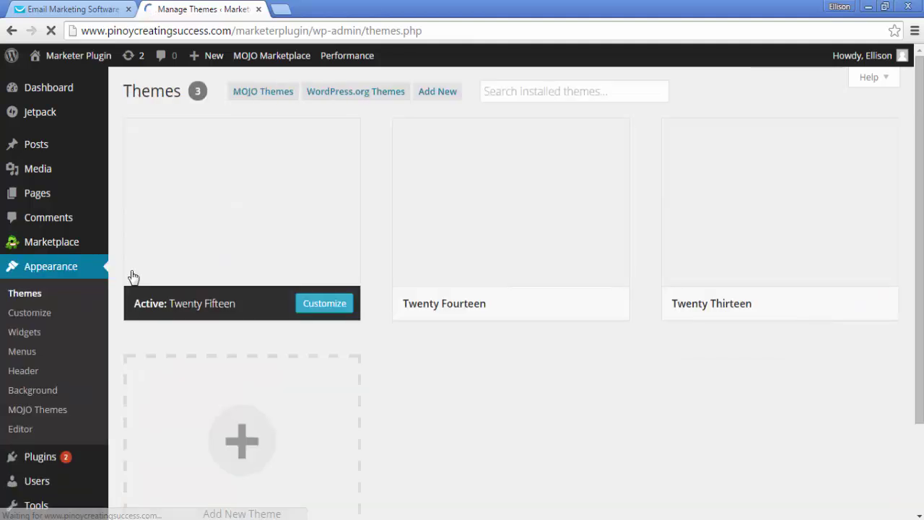
pyautogui.moveTo(280, 228)
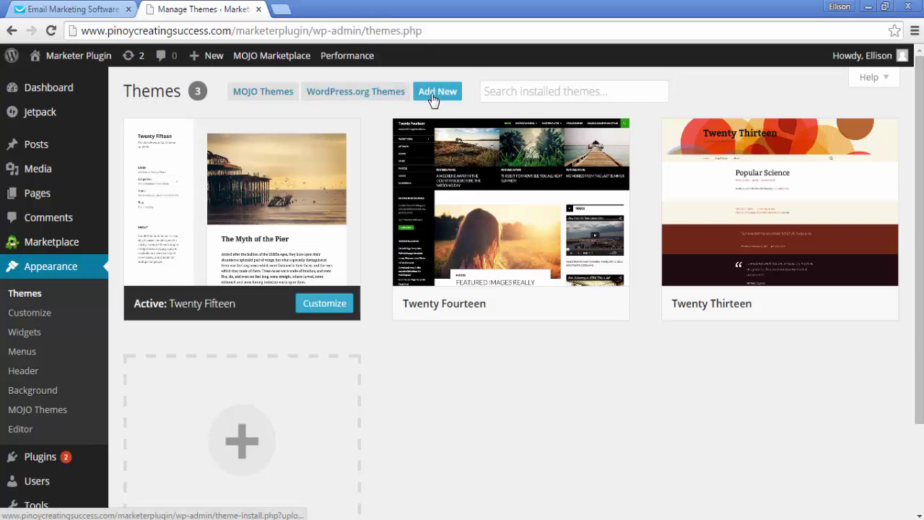
pyautogui.click(433, 94)
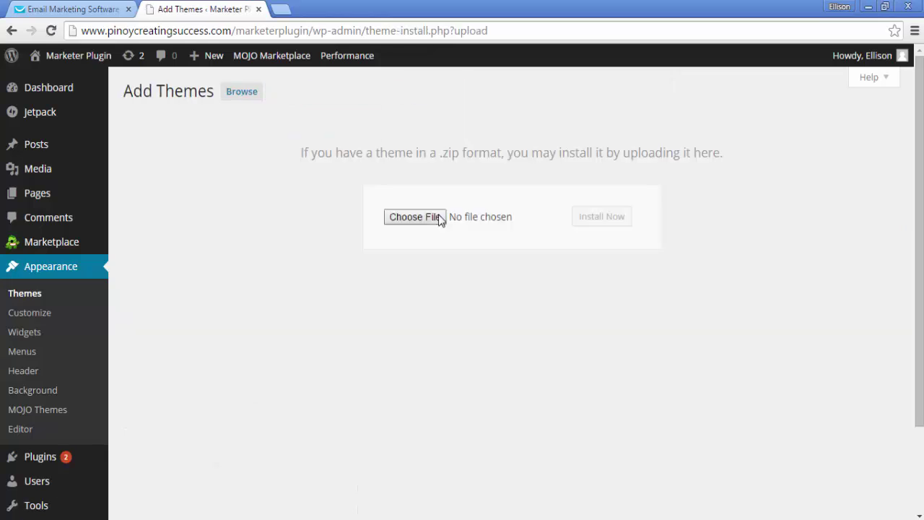
# - Install the theme from the marketer-blank-theme archive on Local Disk (D:) and activate it
pyautogui.click(439, 217)
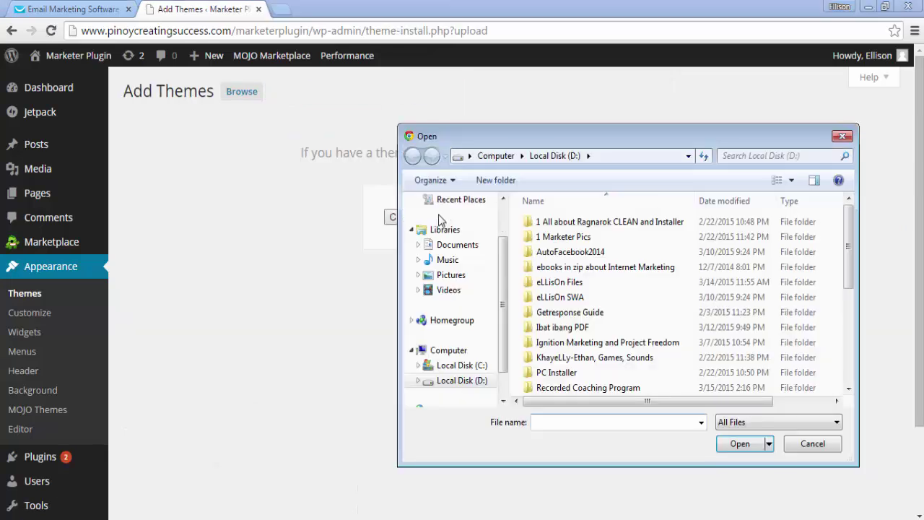
pyautogui.moveTo(849, 275); pyautogui.dragTo(852, 383)
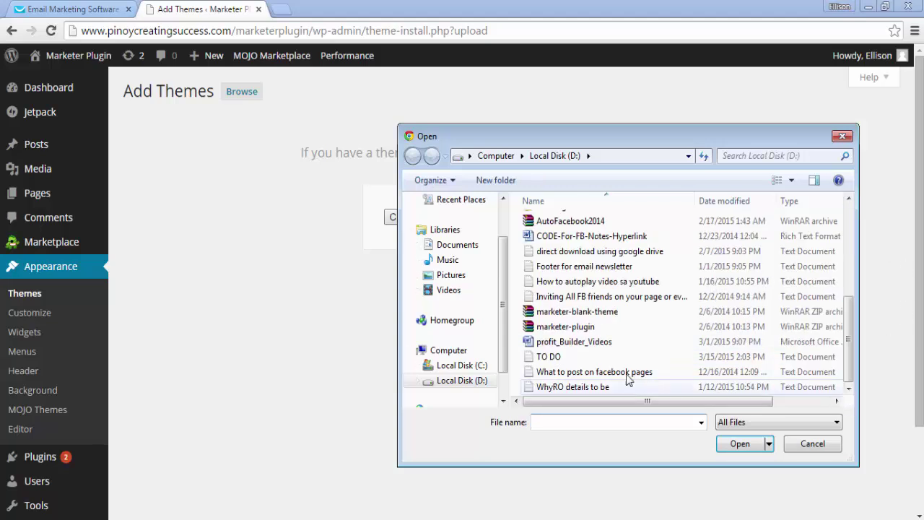
pyautogui.click(577, 311)
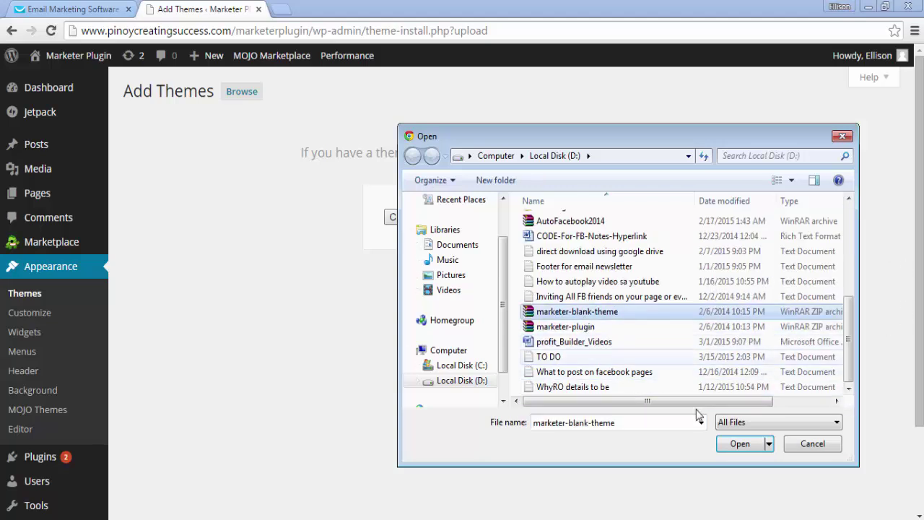
pyautogui.click(738, 443)
pyautogui.click(619, 228)
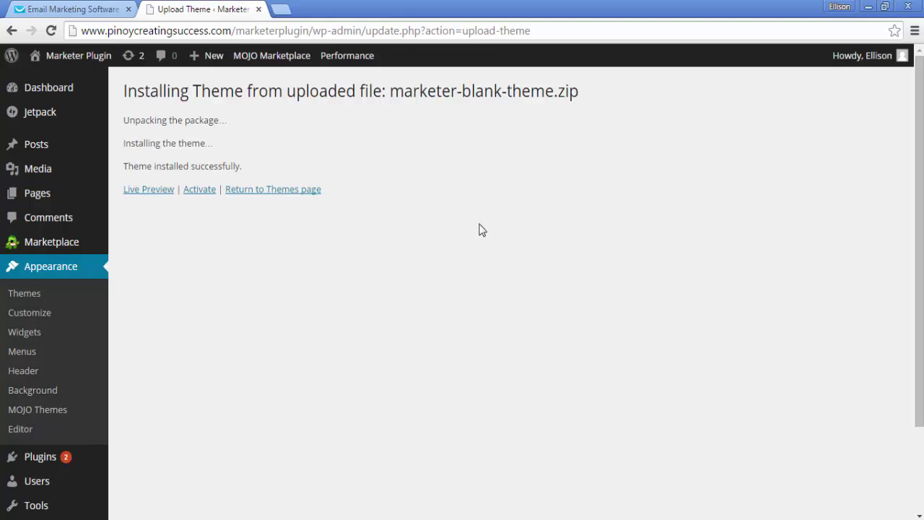
pyautogui.click(206, 191)
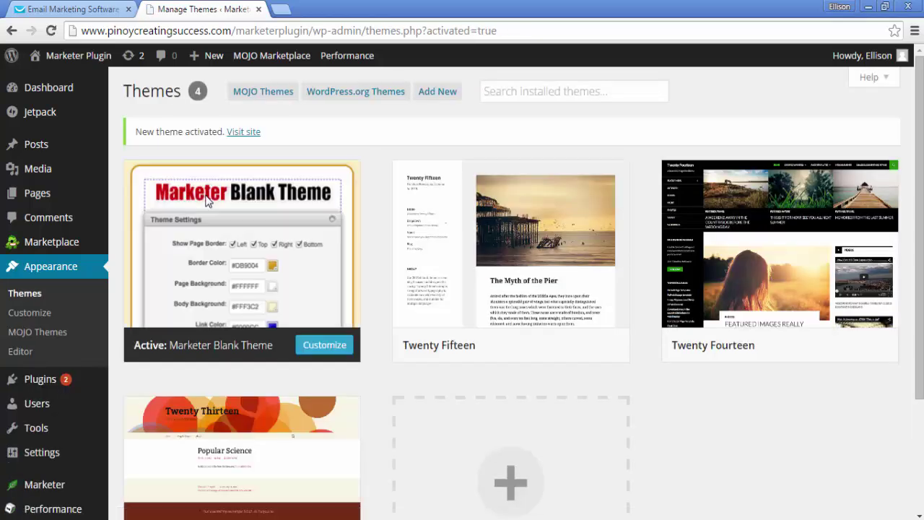
# - List the site's pages and view Sample Page in a new browser tab
pyautogui.moveTo(26, 198)
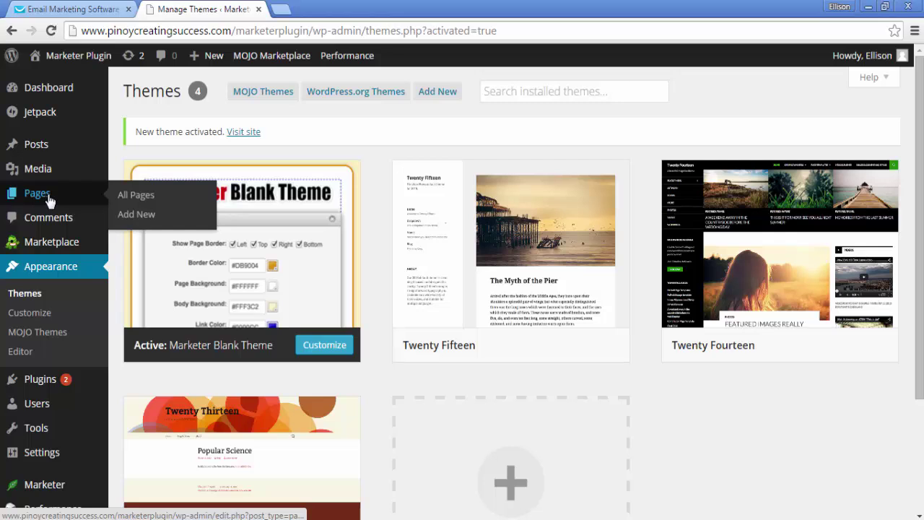
pyautogui.click(48, 195)
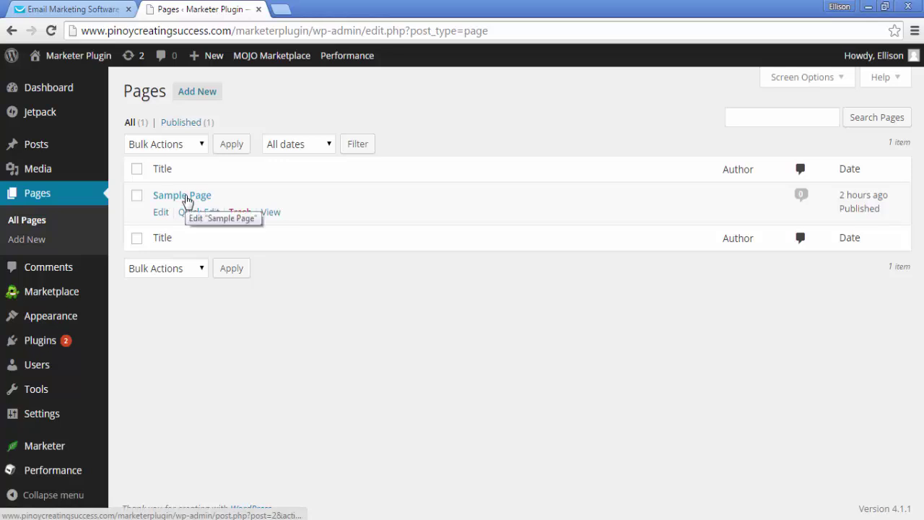
pyautogui.rightClick(269, 217)
pyautogui.click(283, 225)
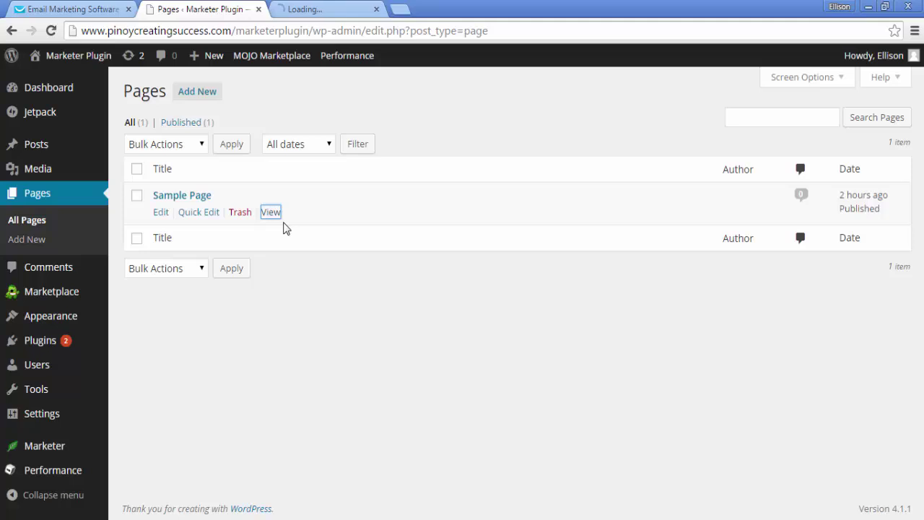
pyautogui.click(343, 10)
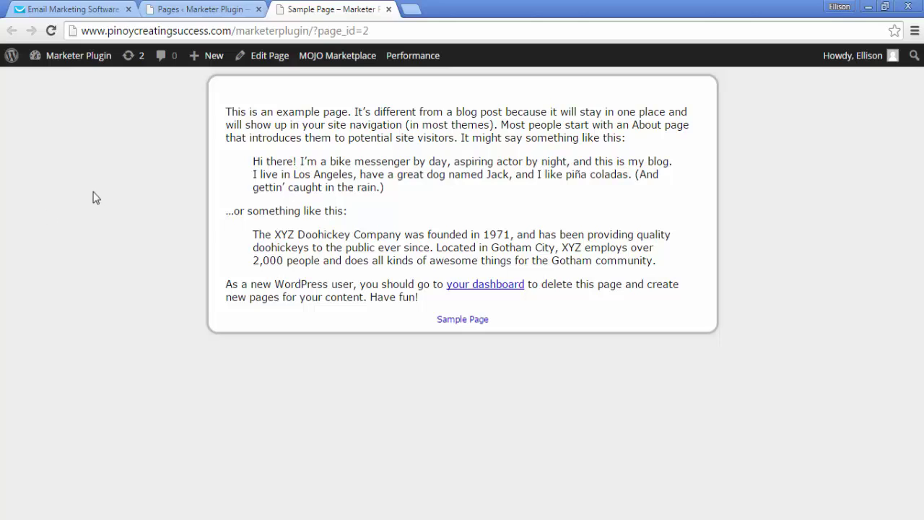
pyautogui.moveTo(245, 148)
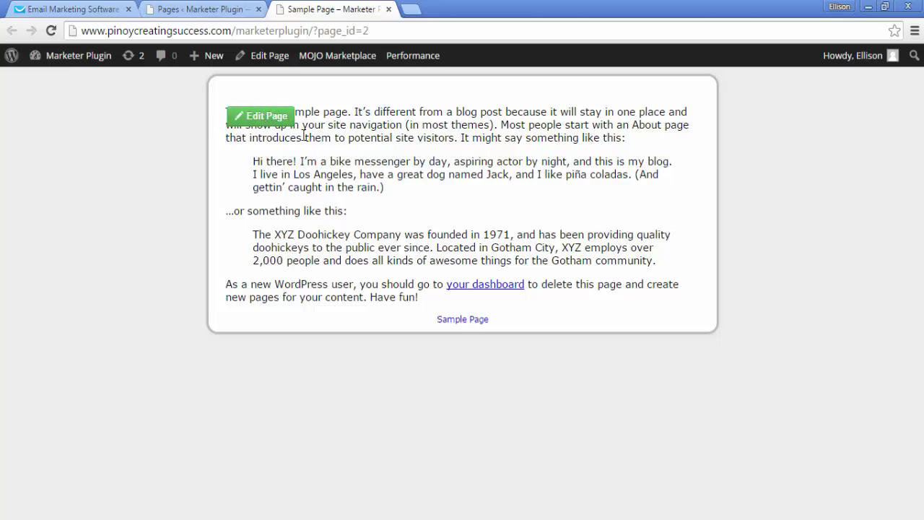
pyautogui.click(265, 117)
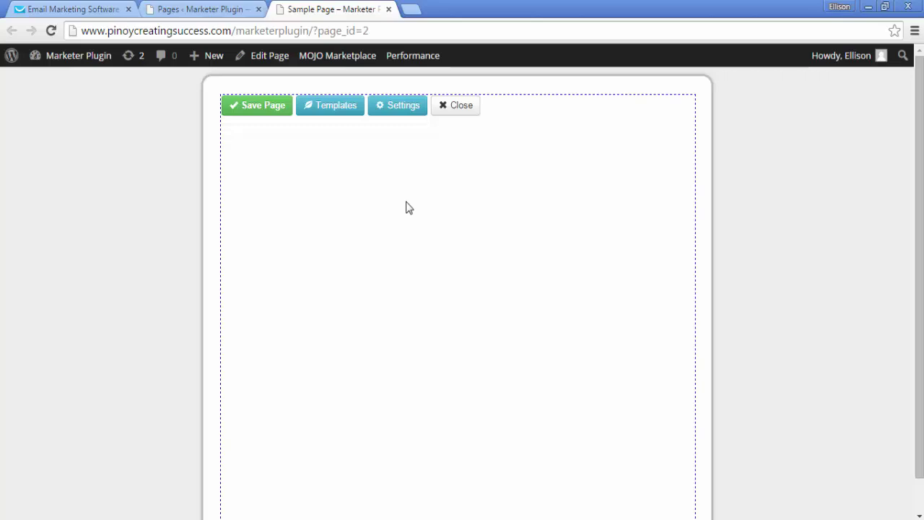
pyautogui.press('F5')
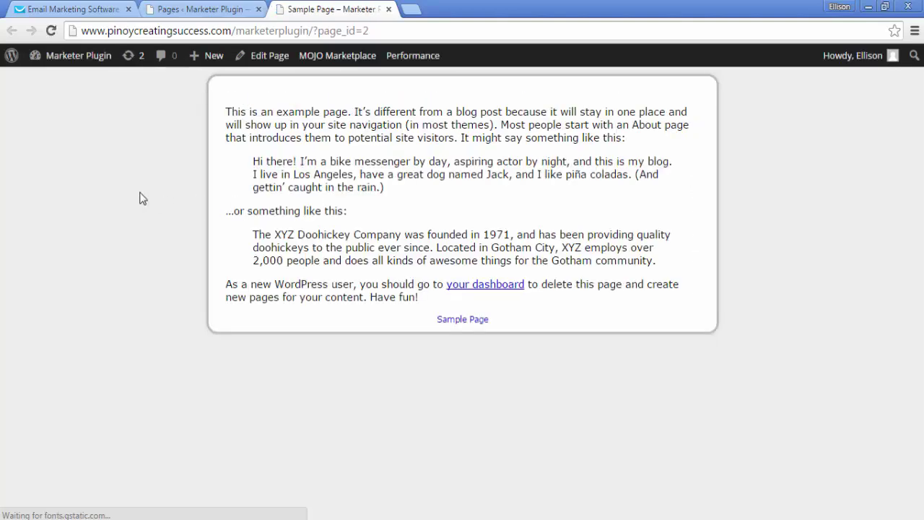
# - Open Sample Page in the Marketer page editor and move the floating Toolbar off the canvas, beside the page's right edge
pyautogui.click(271, 127)
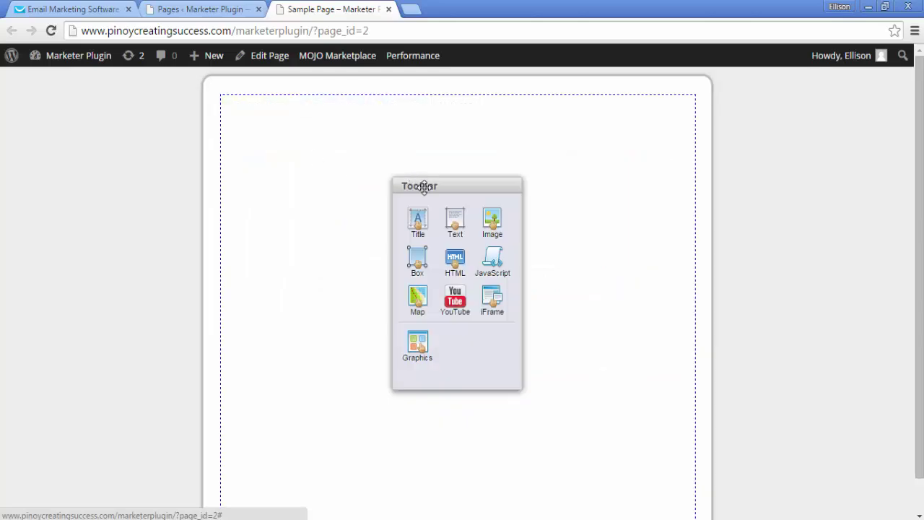
pyautogui.moveTo(425, 186); pyautogui.dragTo(795, 191)
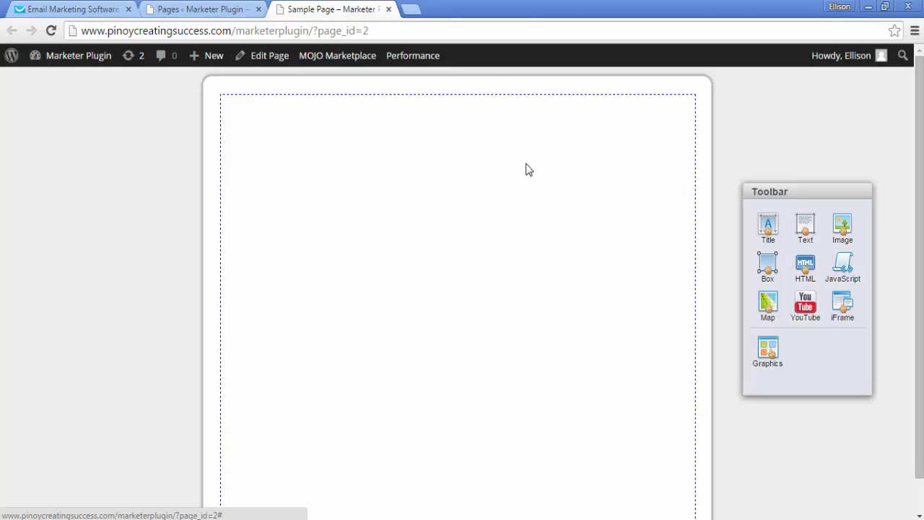
pyautogui.moveTo(241, 95)
pyautogui.moveTo(797, 191); pyautogui.dragTo(767, 192)
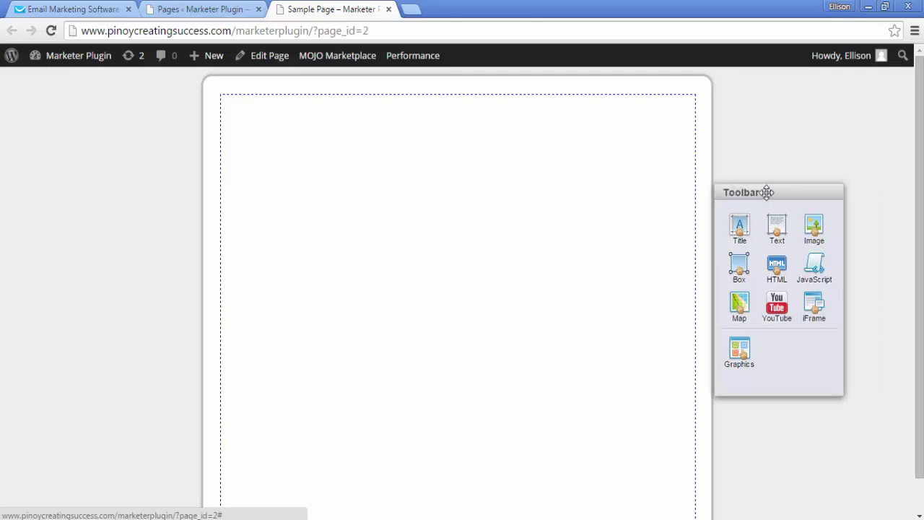
# - Open Page Templates and look through the Squeeze Page and Sales Page templates, ending with the squeeze page ones expanded
pyautogui.moveTo(458, 233)
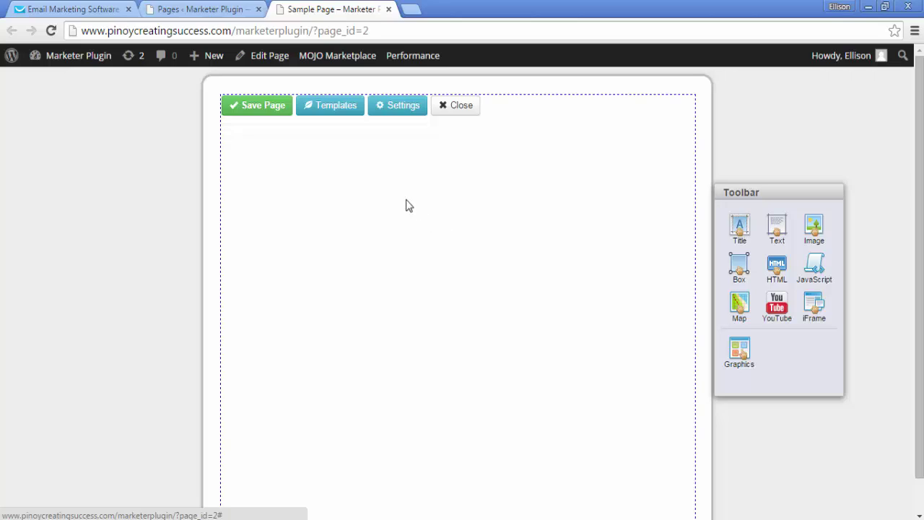
pyautogui.click(344, 117)
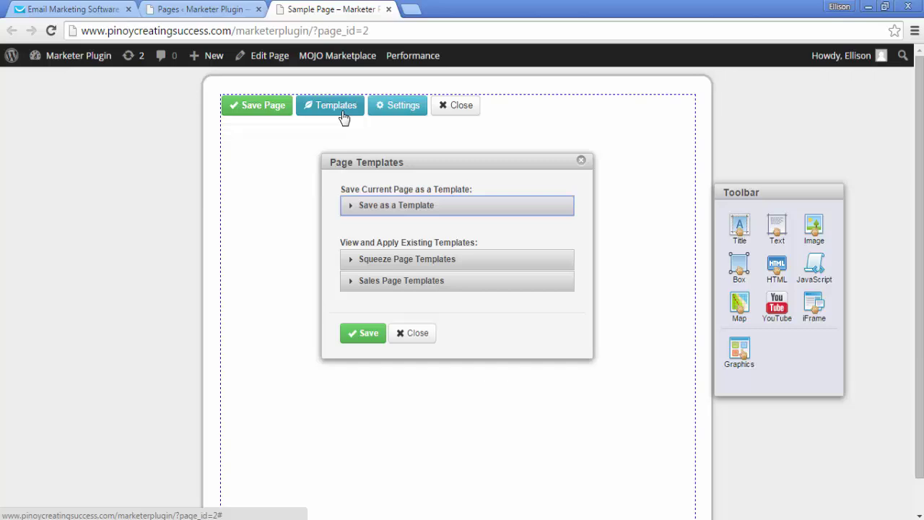
pyautogui.click(419, 265)
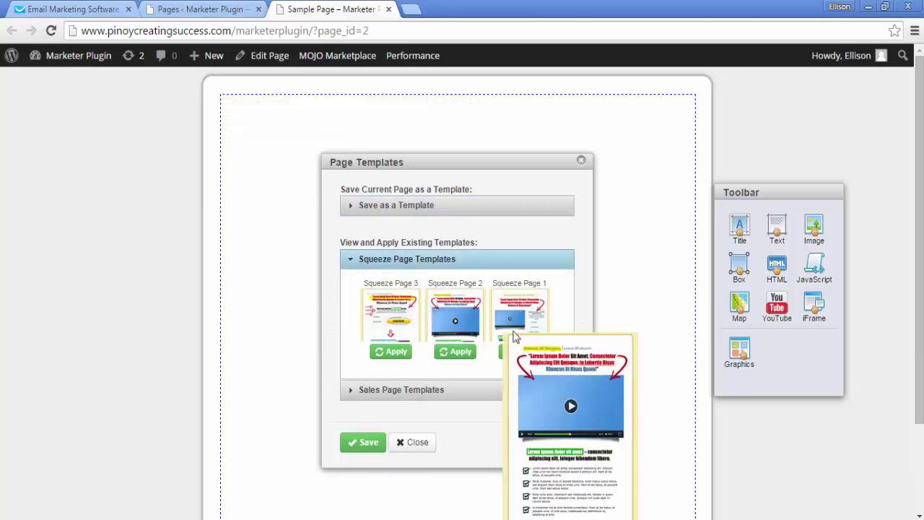
pyautogui.click(456, 396)
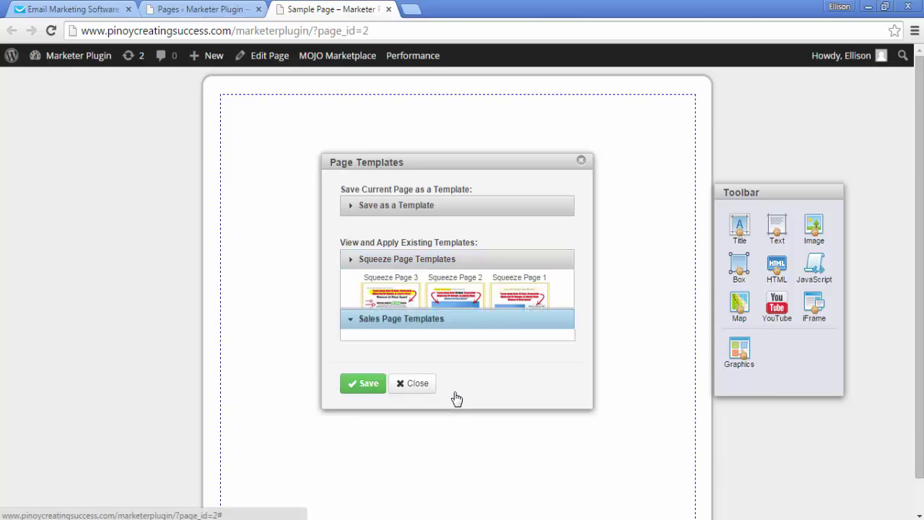
pyautogui.click(495, 269)
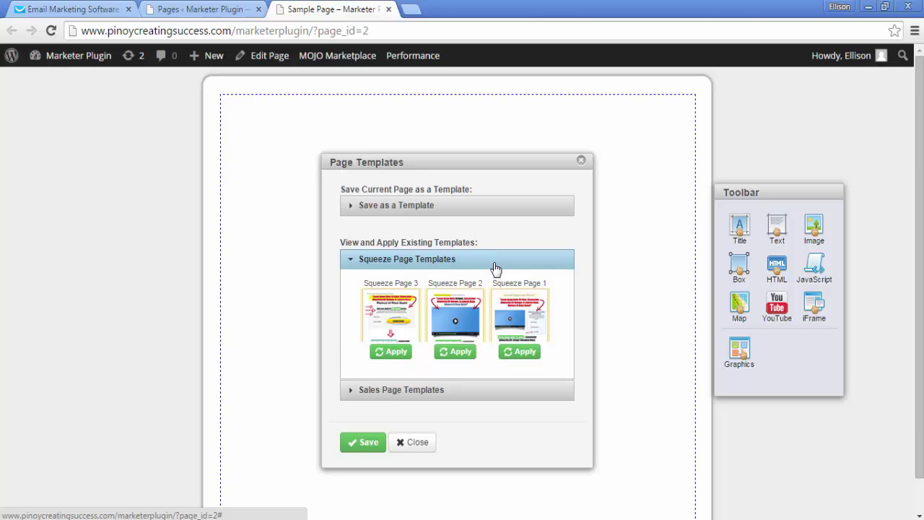
# - Close the Page Templates window and open the page's Theme Settings
pyautogui.click(416, 443)
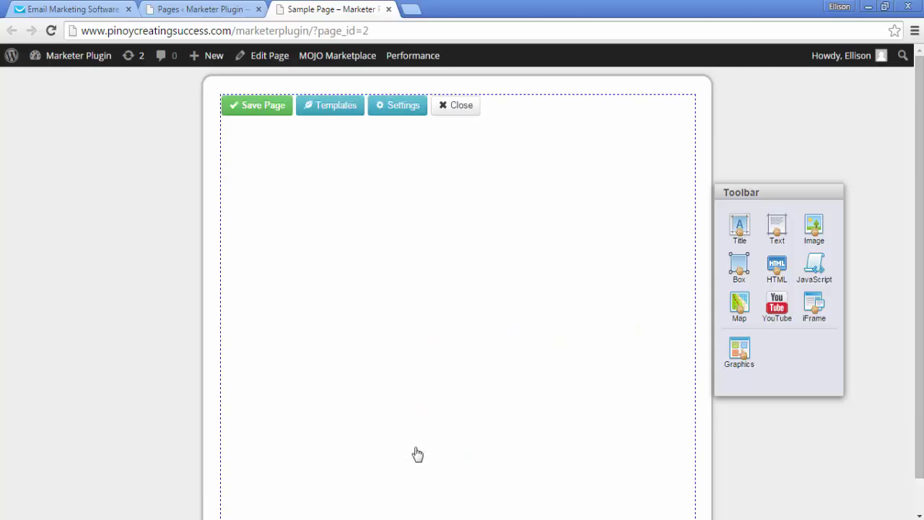
pyautogui.click(403, 107)
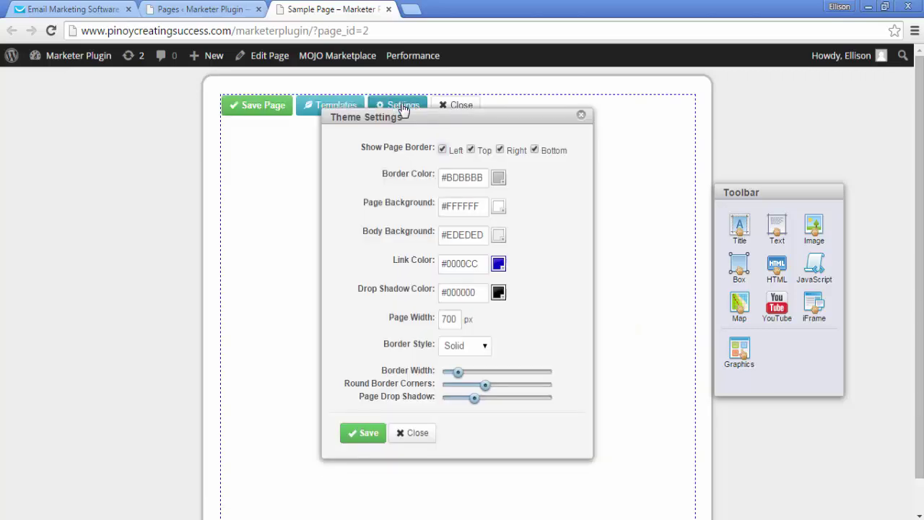
# - Try hiding the left and top page borders, switching each one back on
pyautogui.click(443, 149)
pyautogui.click(443, 149)
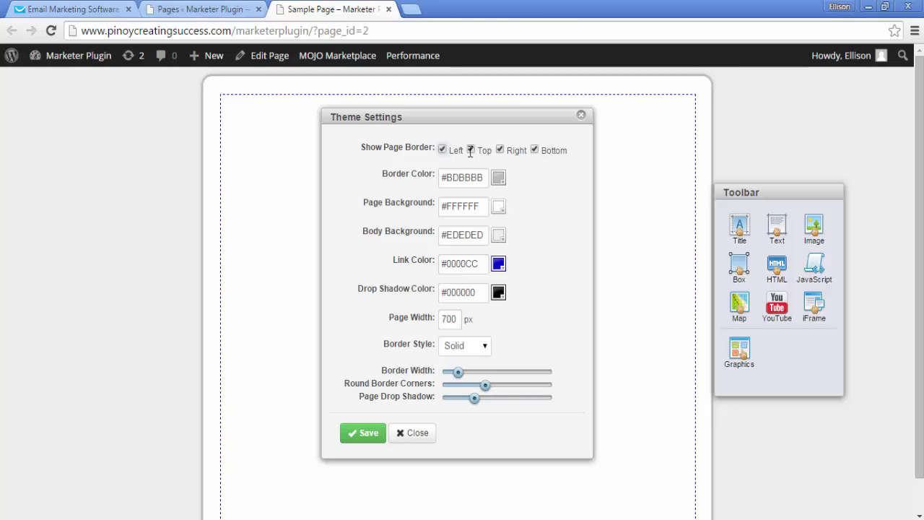
pyautogui.click(471, 150)
pyautogui.click(472, 150)
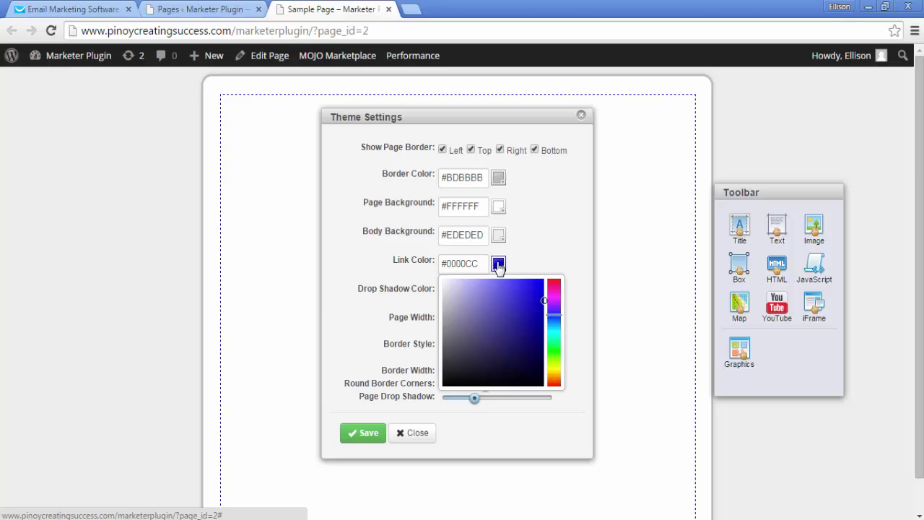
# - Set the link color to white (#FFFFFF) and slightly increase the page's border width
pyautogui.moveTo(543, 300); pyautogui.dragTo(455, 279)
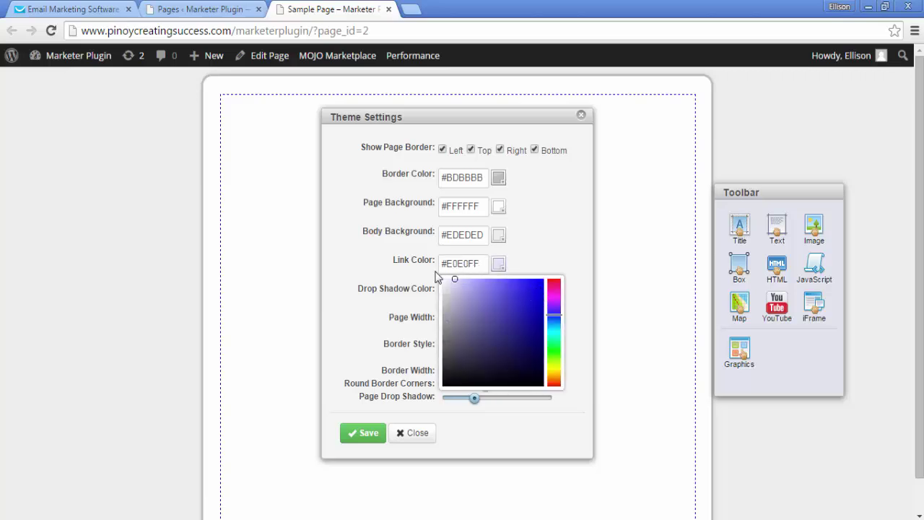
pyautogui.scroll(-1, 681, 336)
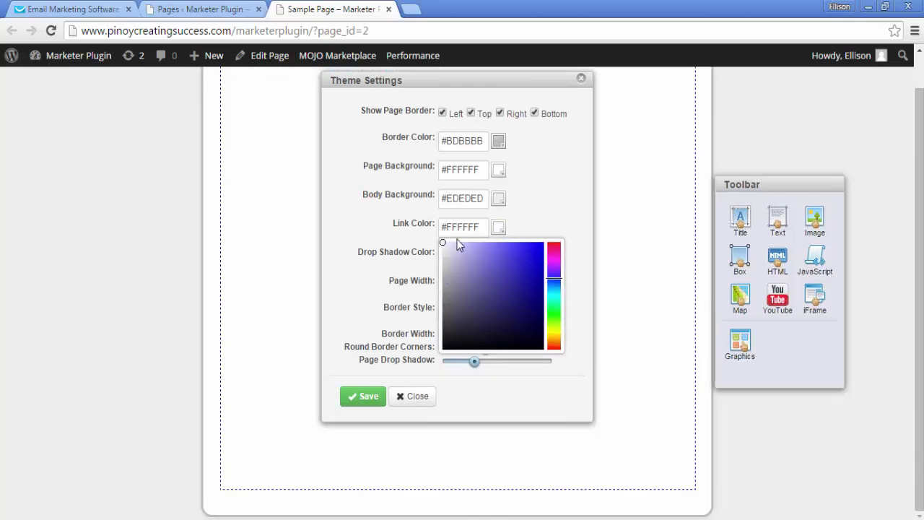
pyautogui.moveTo(444, 246)
pyautogui.mouseDown()
pyautogui.moveTo(526, 289)
pyautogui.moveTo(438, 242)
pyautogui.mouseUp()
pyautogui.click(659, 249)
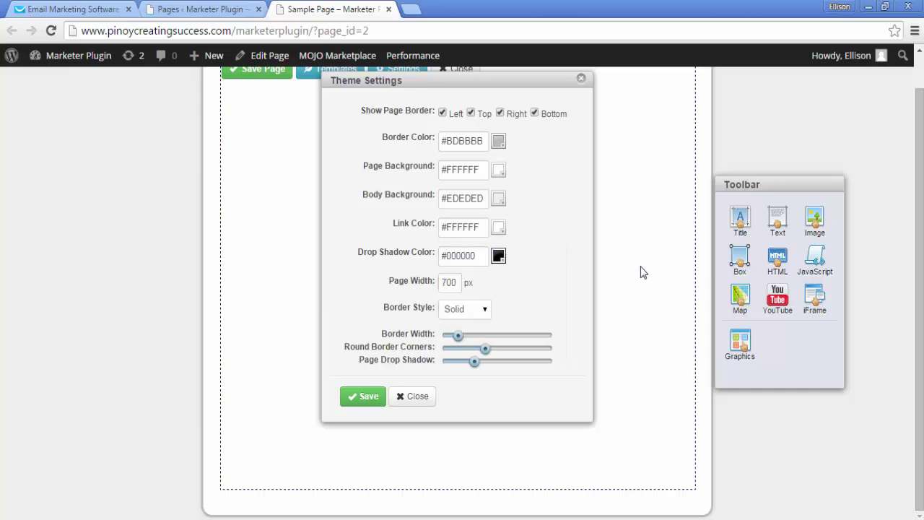
pyautogui.scroll(1, 633, 312)
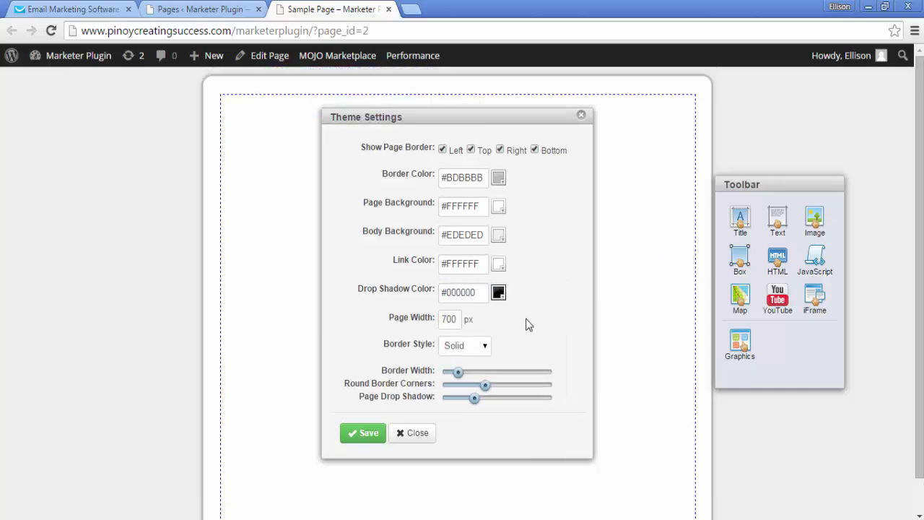
pyautogui.moveTo(458, 372)
pyautogui.mouseDown()
pyautogui.moveTo(516, 370)
pyautogui.moveTo(470, 371)
pyautogui.mouseUp()
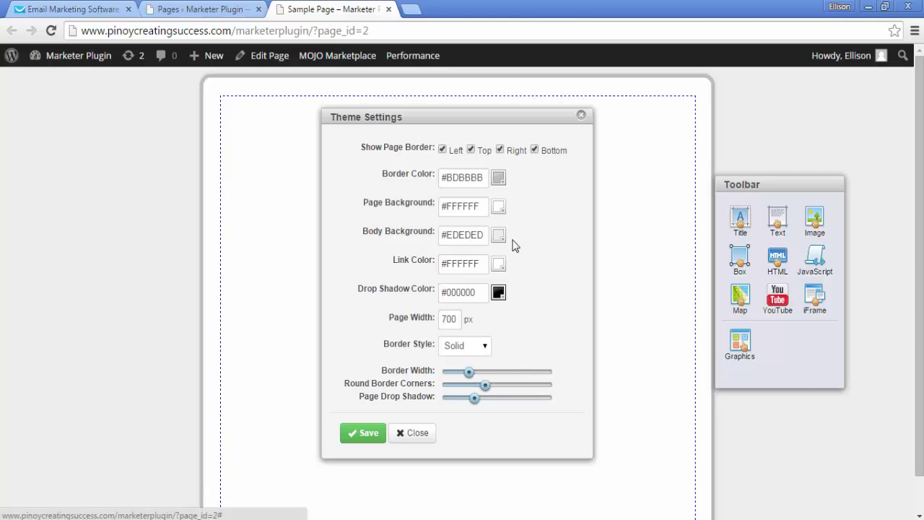
# - Try a light gray page background and return it to white (#FFFFFF)
pyautogui.click(498, 208)
pyautogui.click(443, 237)
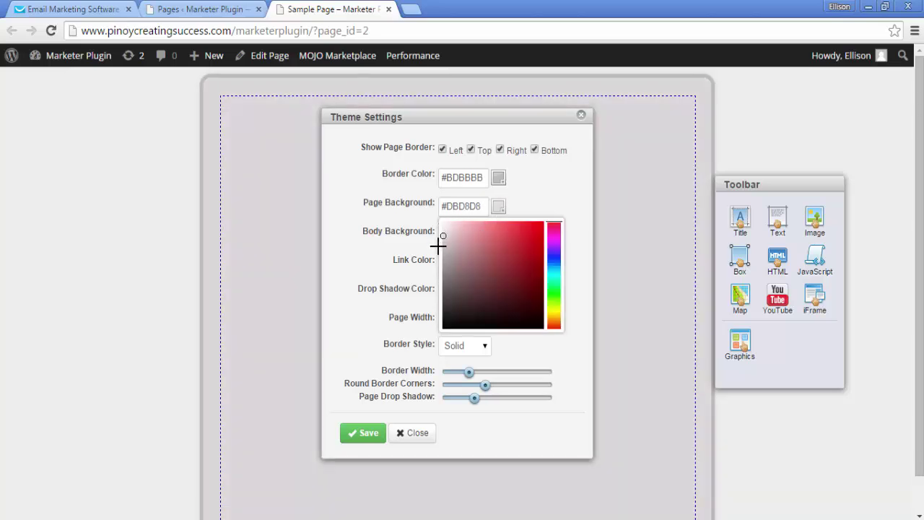
pyautogui.moveTo(439, 246); pyautogui.dragTo(441, 220)
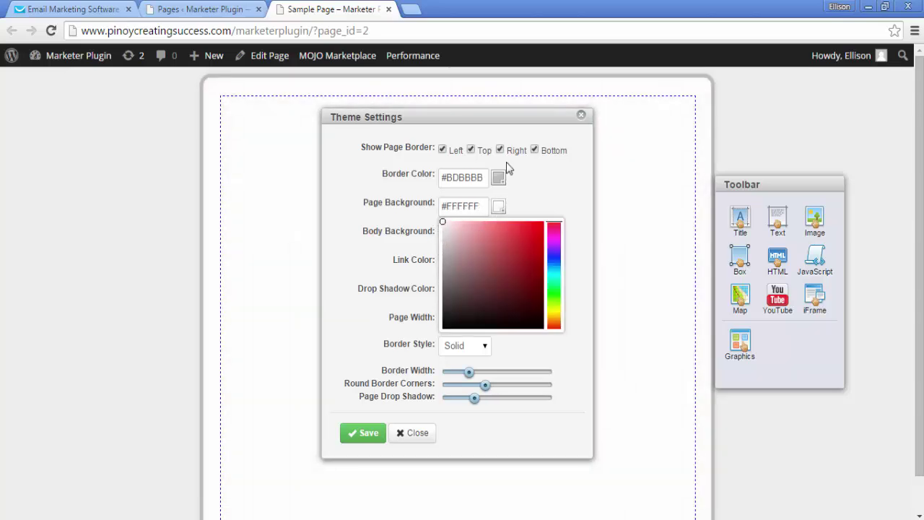
pyautogui.click(547, 192)
# - Set the body background to red (#FF0000) and save the theme settings
pyautogui.click(503, 236)
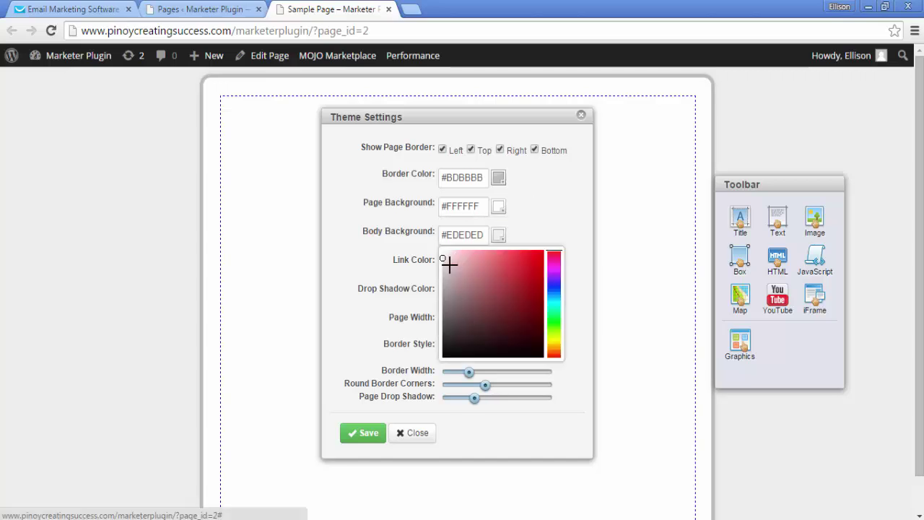
pyautogui.moveTo(443, 258); pyautogui.dragTo(554, 249)
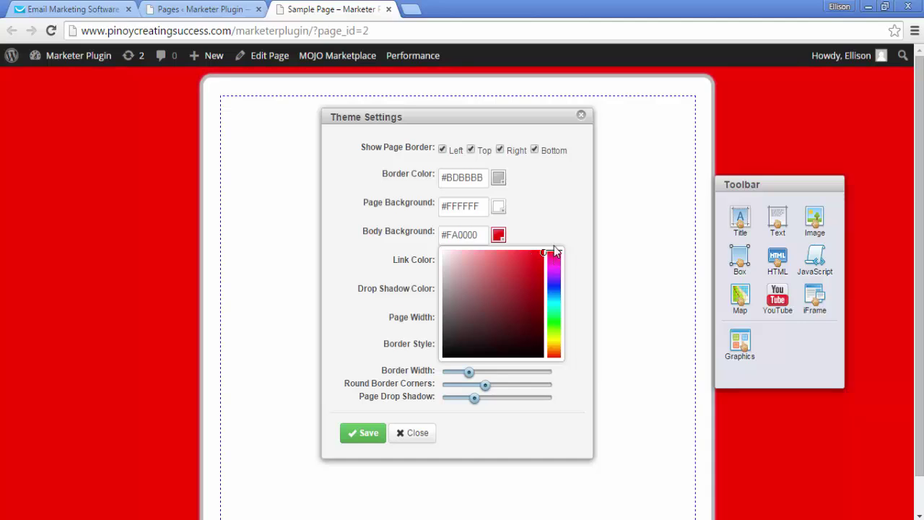
pyautogui.click(570, 186)
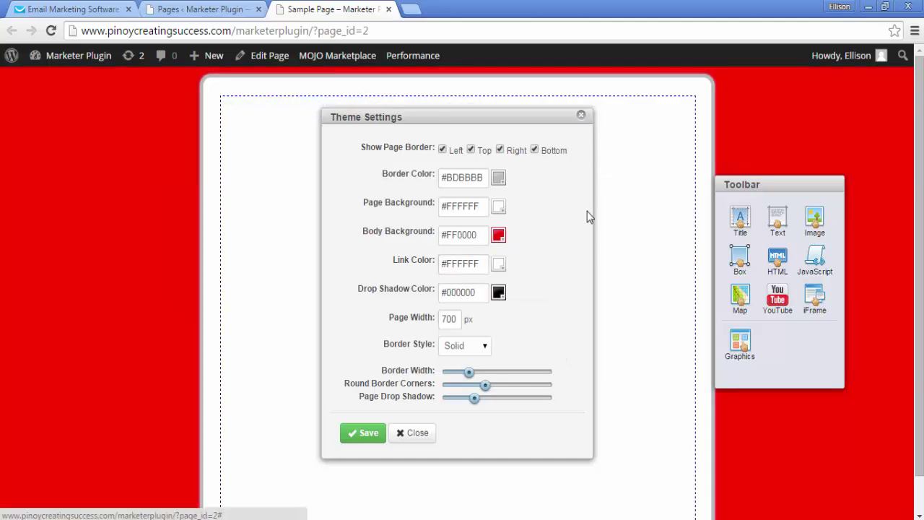
pyautogui.click(376, 431)
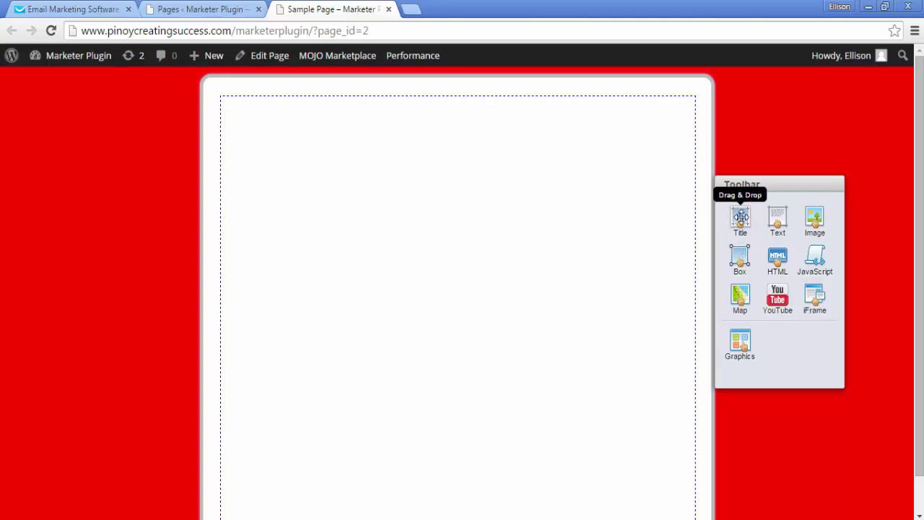
# - Add a title element with the sample text in a taller text area near the page's top and save the page
pyautogui.moveTo(741, 215); pyautogui.dragTo(680, 210)
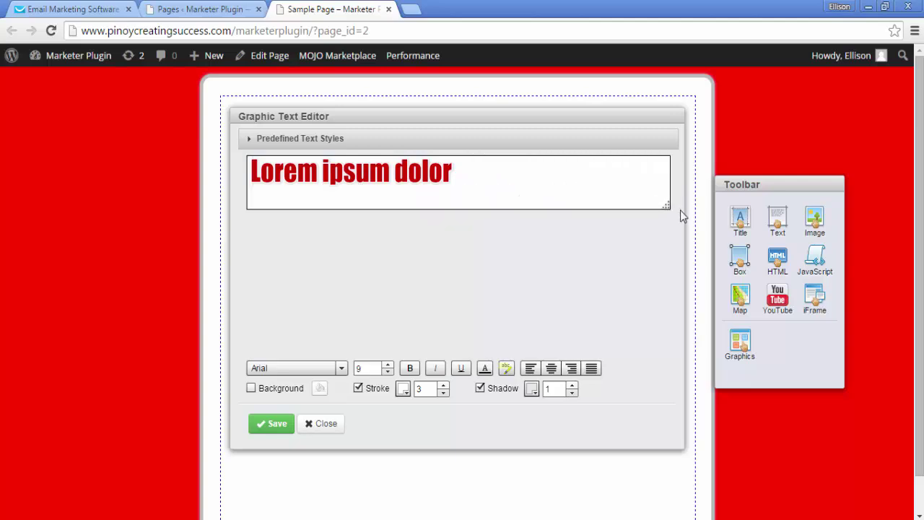
pyautogui.moveTo(570, 514); pyautogui.dragTo(643, 237)
pyautogui.moveTo(675, 210); pyautogui.dragTo(687, 194)
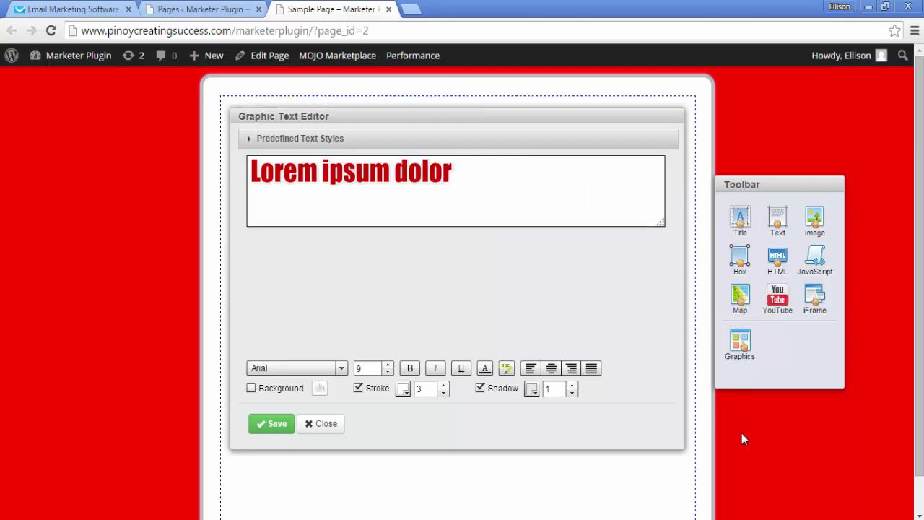
pyautogui.click(273, 428)
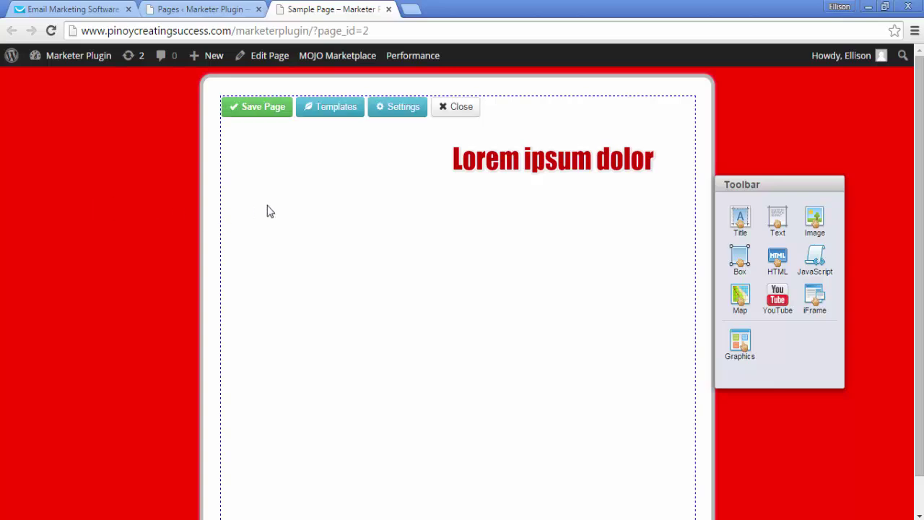
pyautogui.click(260, 117)
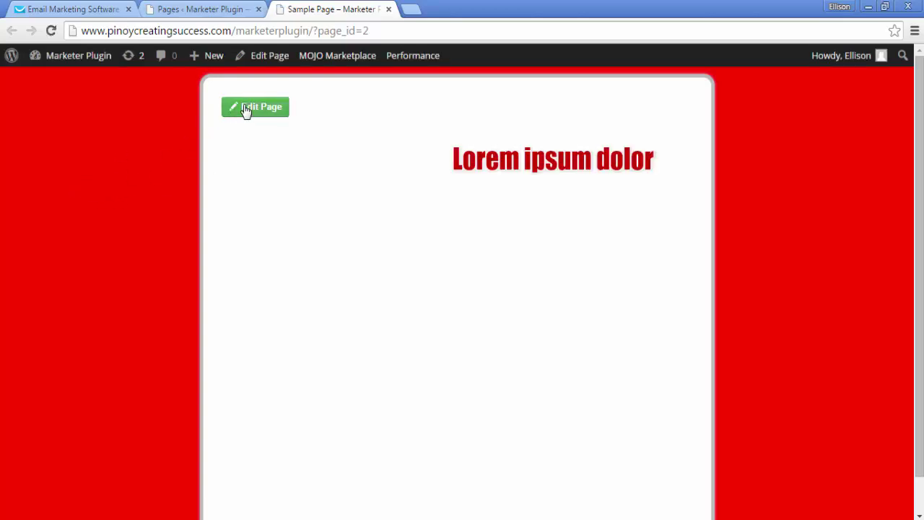
# - Reopen the page for editing, shift the title toward the page's left side and move the floating Toolbar farther away from the page
pyautogui.click(245, 108)
pyautogui.moveTo(448, 183); pyautogui.dragTo(840, 205)
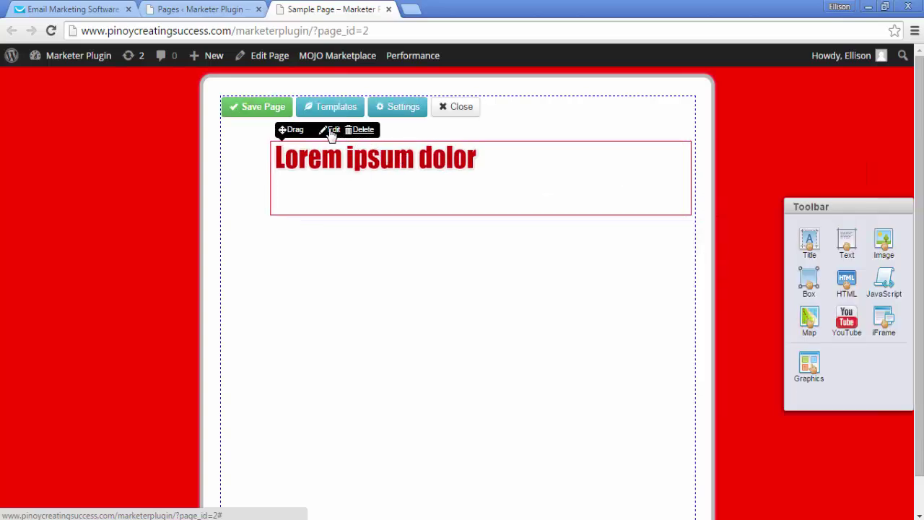
# - Replace the title's sample text with "Creating A Simple Website Using Marketer Plugin" and center it
pyautogui.click(331, 130)
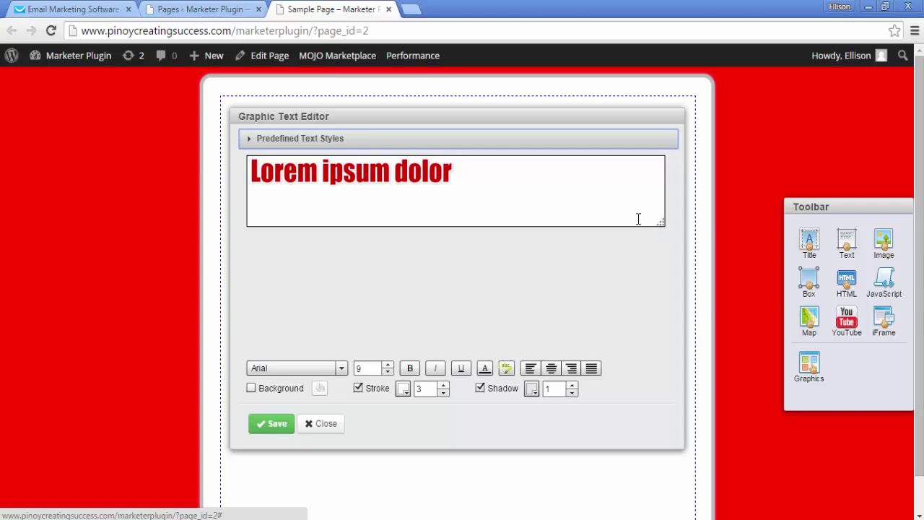
pyautogui.moveTo(477, 179); pyautogui.dragTo(250, 171)
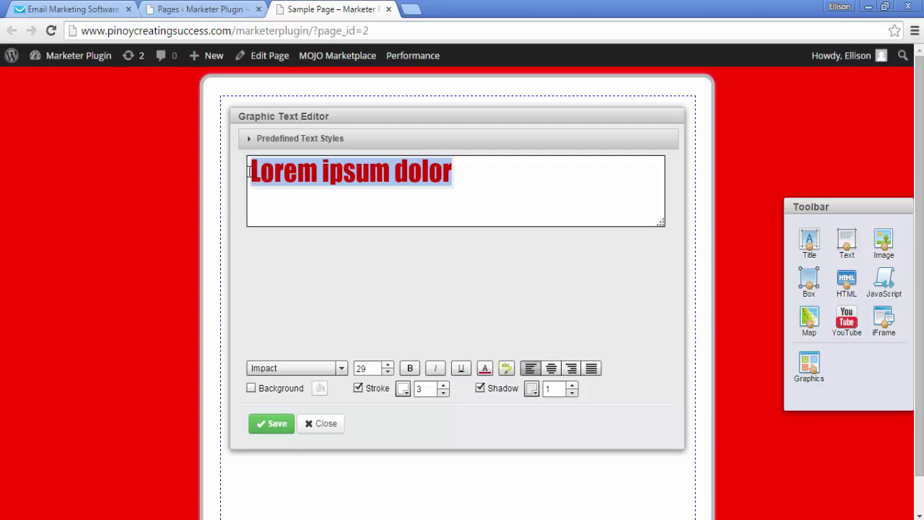
pyautogui.write('Cre')
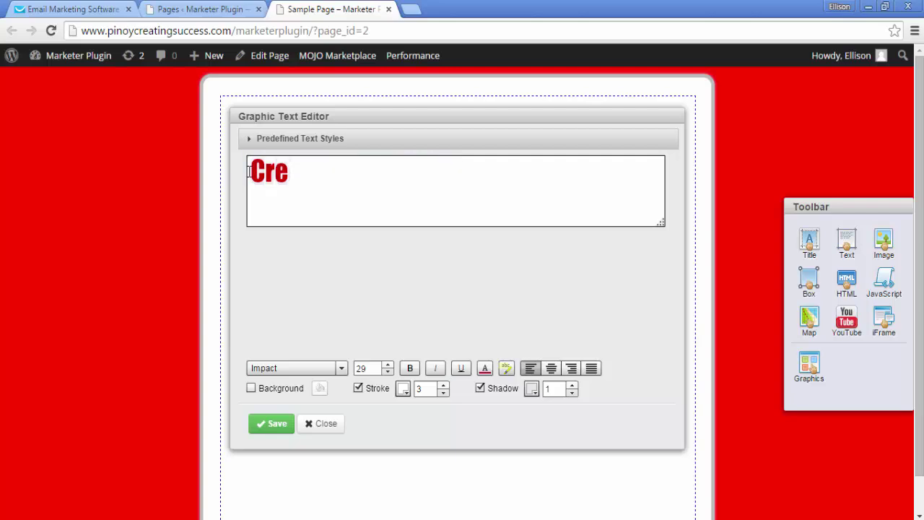
pyautogui.write('ating')
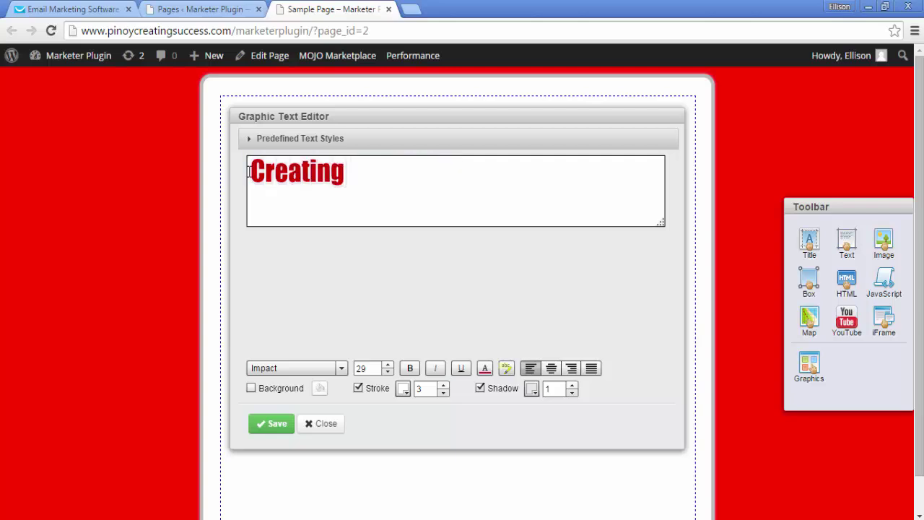
pyautogui.write(' A Simp')
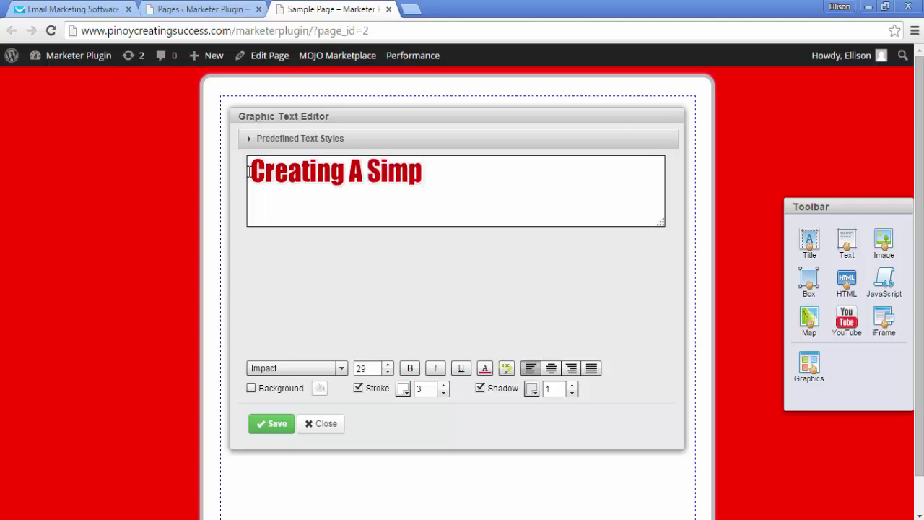
pyautogui.write('le Website')
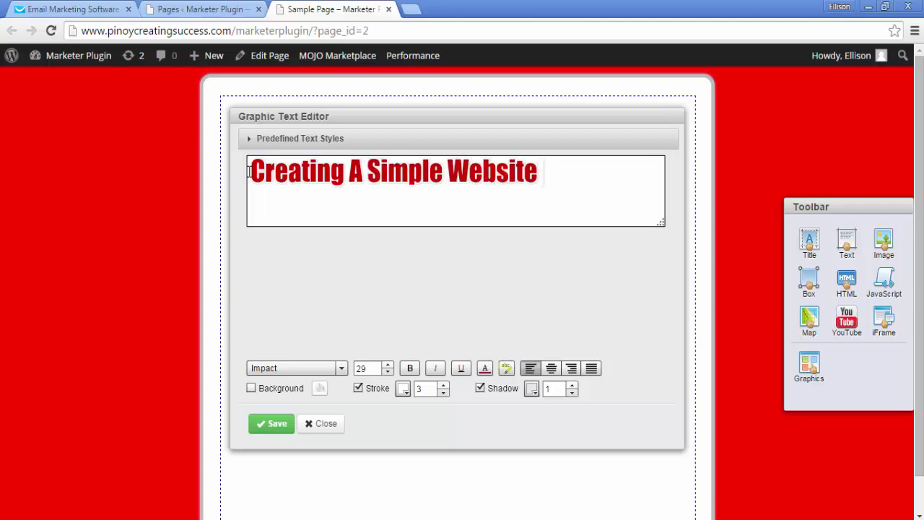
pyautogui.write(' Using Market')
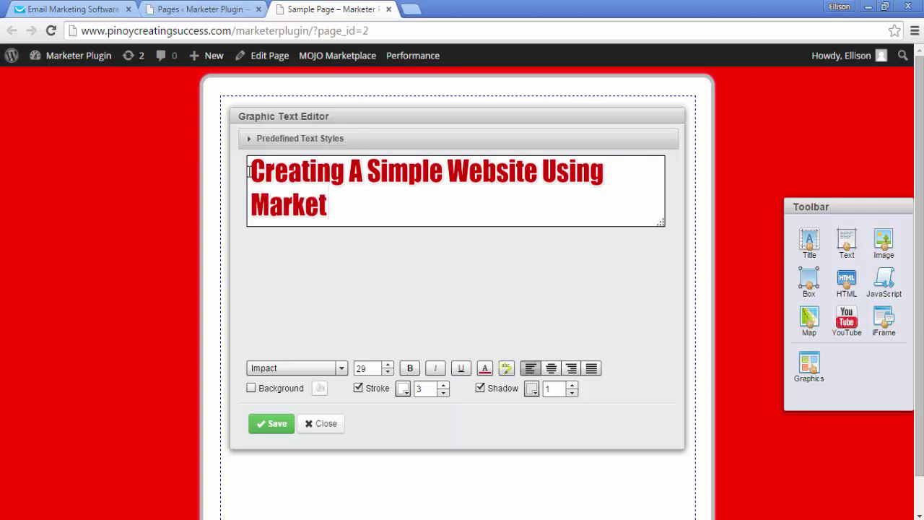
pyautogui.write('er Plug')
pyautogui.press('BackSpace')
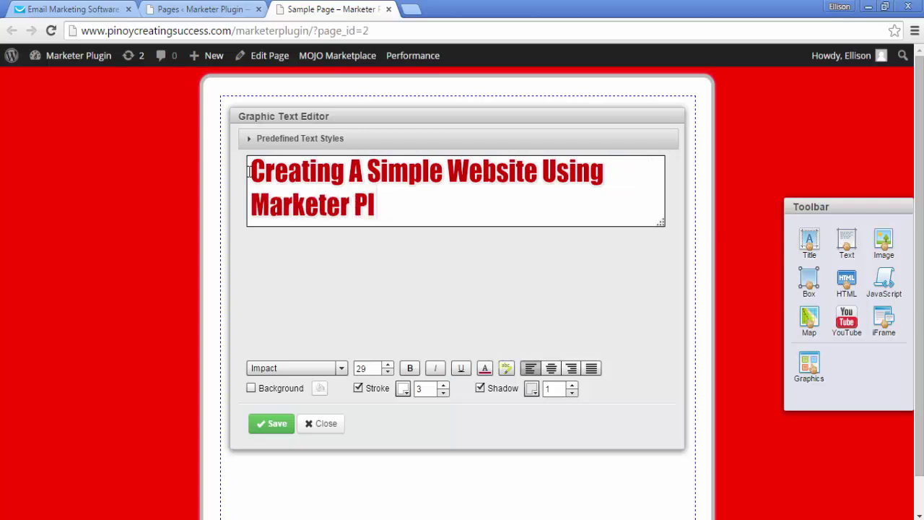
pyautogui.write('ugin')
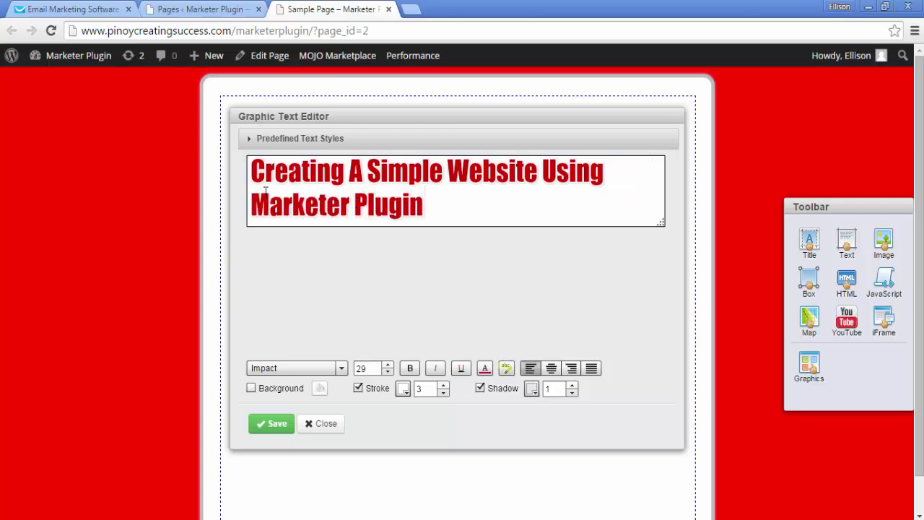
pyautogui.hotkey('ctrl', 'a')
pyautogui.click(551, 369)
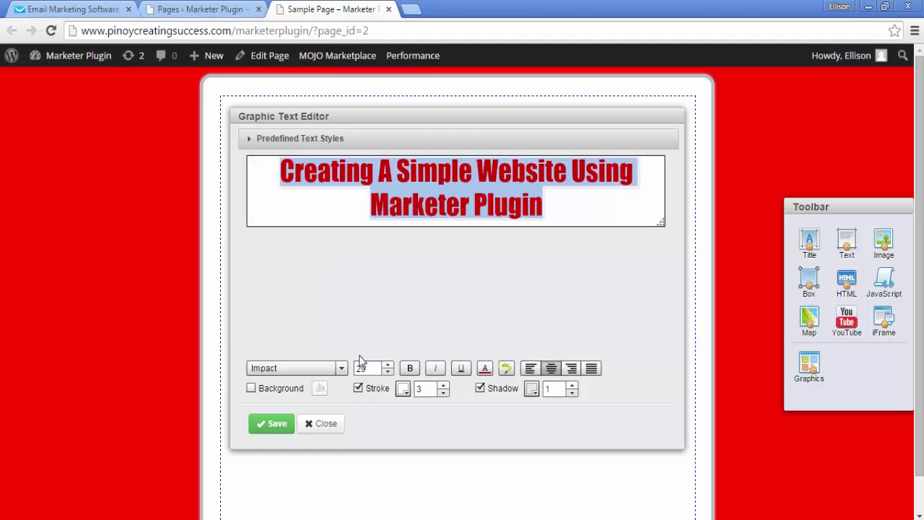
# - Try out the available fonts on the title text and set it to Stencil std
pyautogui.click(342, 369)
pyautogui.scroll(3, 346, 306)
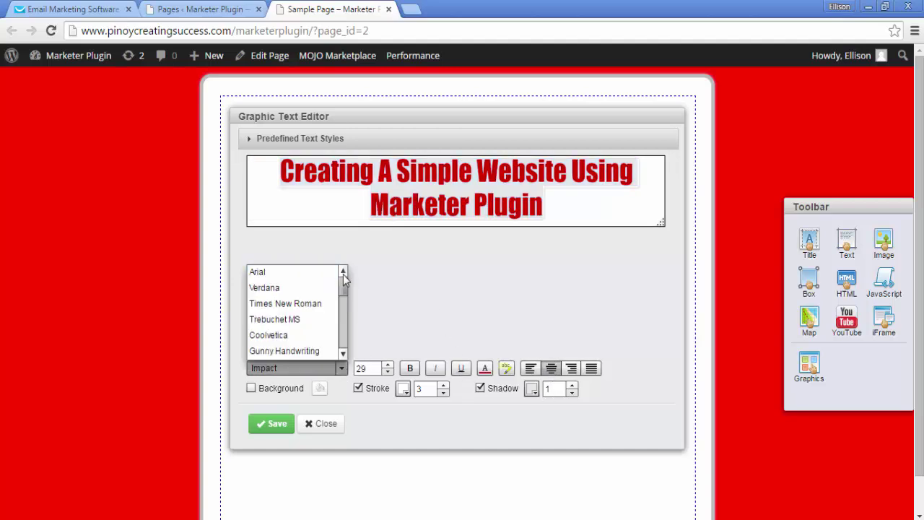
pyautogui.click(318, 268)
pyautogui.press('Down')
pyautogui.press('Down')
pyautogui.press('Down')
pyautogui.press('Down')
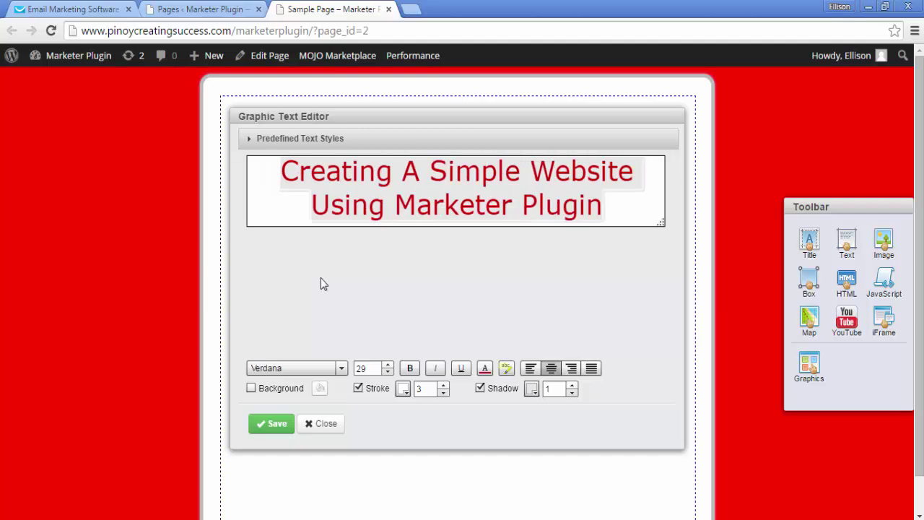
pyautogui.press('Down')
pyautogui.press('Down')
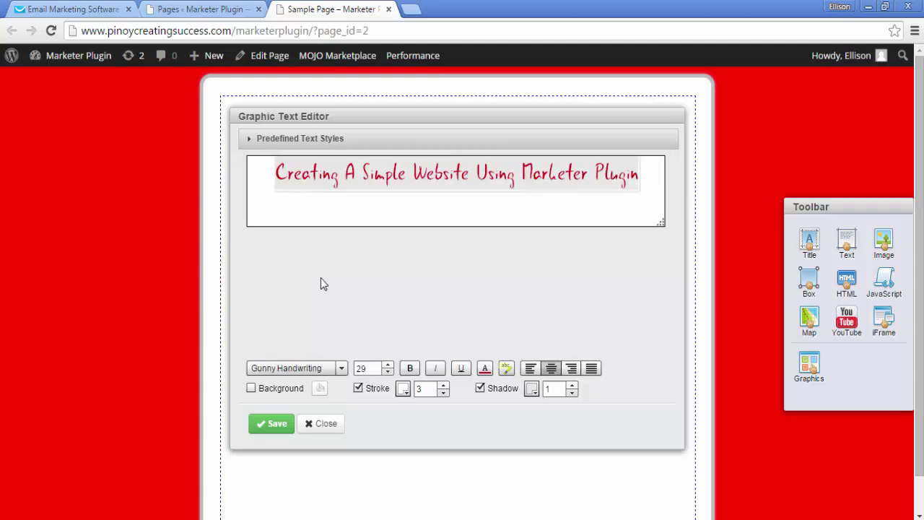
pyautogui.press('Down')
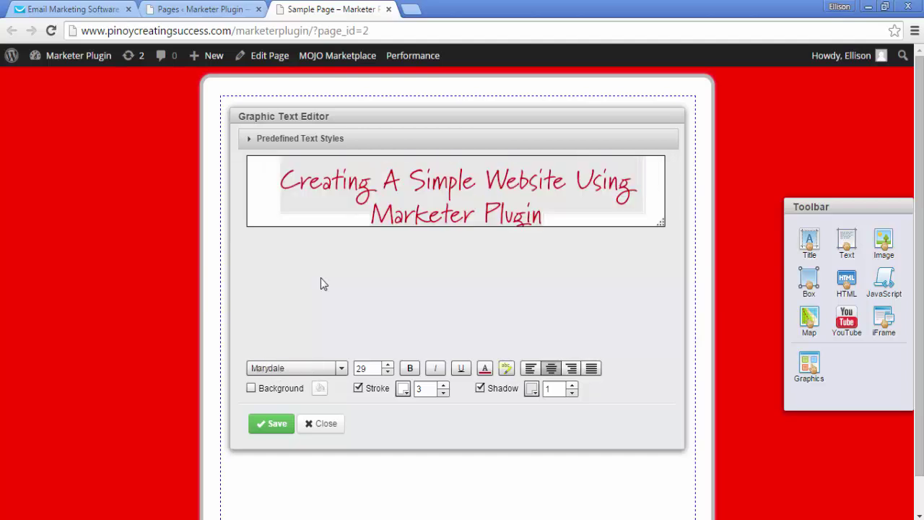
pyautogui.press('Down')
pyautogui.press('Down')
pyautogui.press('Down')
pyautogui.press('Down')
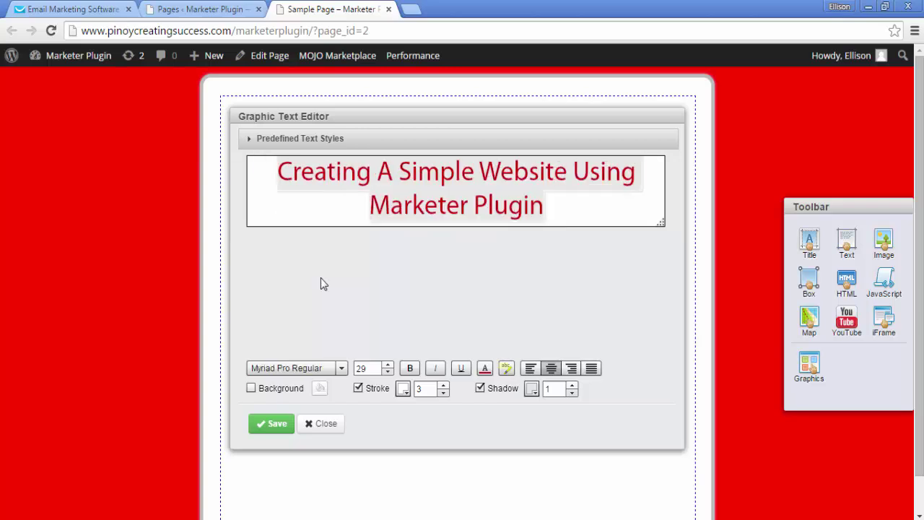
pyautogui.press('Down')
pyautogui.press('Down')
pyautogui.press('Down')
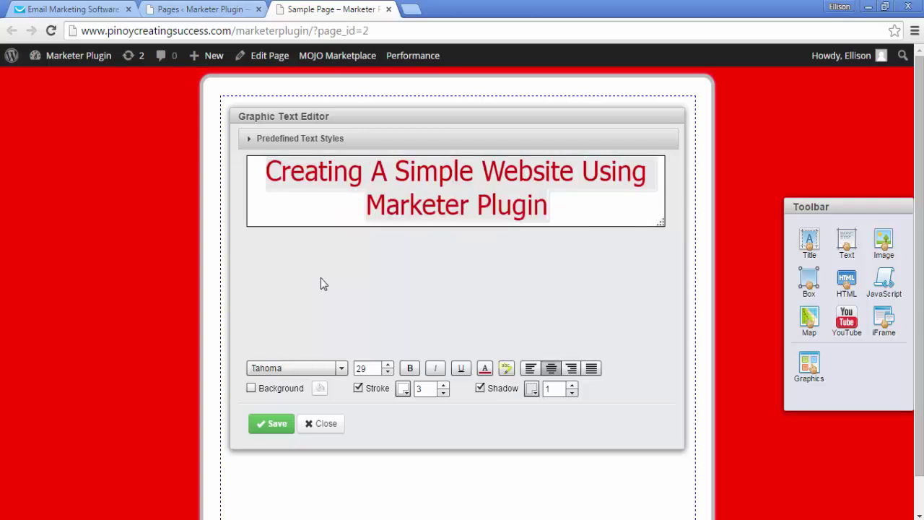
pyautogui.press('Up')
pyautogui.press('Up')
pyautogui.press('Up')
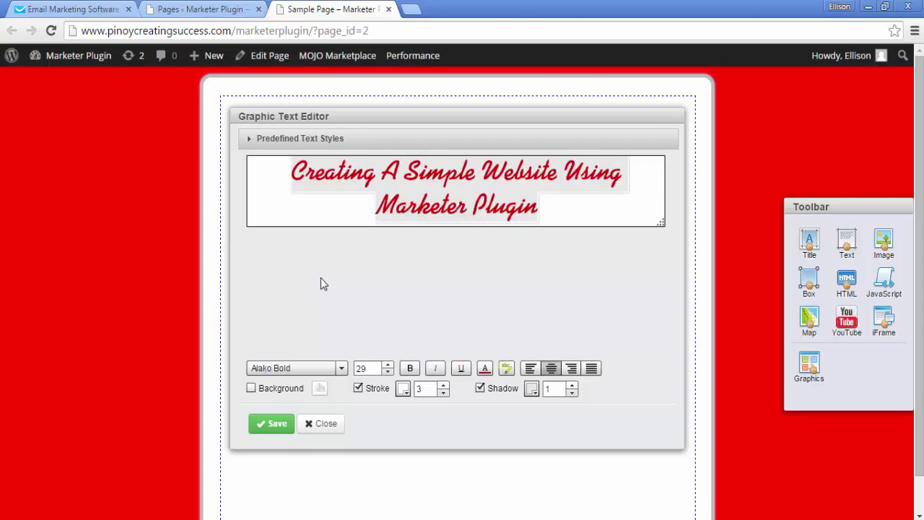
# - Set the title's font size to 34 and make its text area taller to fit all three lines
pyautogui.click(388, 365)
pyautogui.click(388, 364)
pyautogui.click(388, 365)
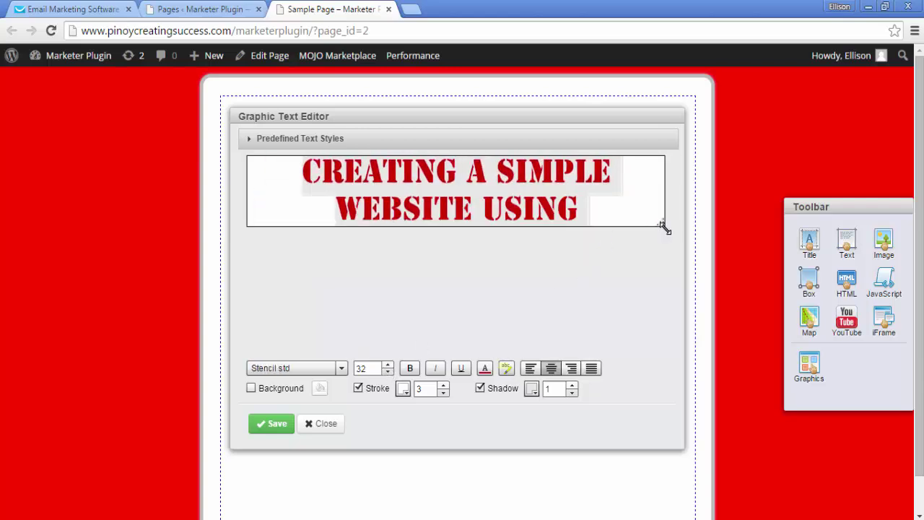
pyautogui.moveTo(664, 228); pyautogui.dragTo(669, 291)
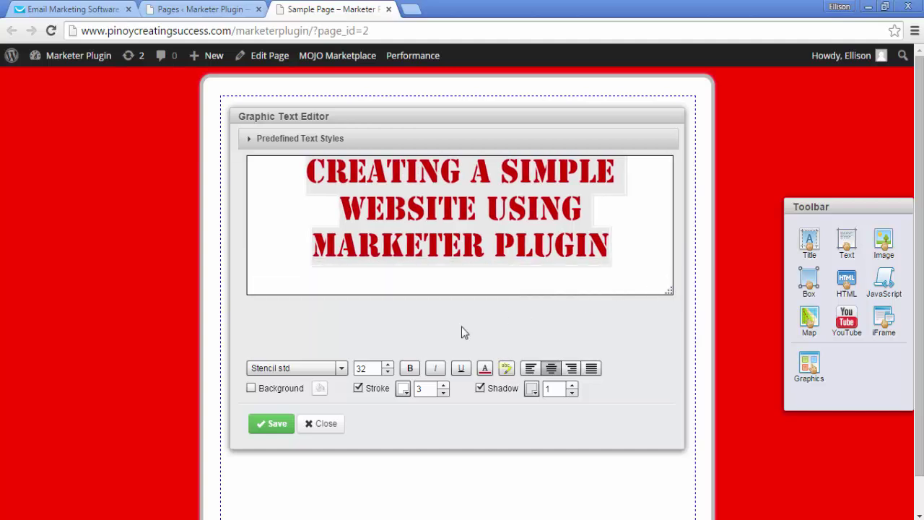
pyautogui.click(388, 365)
pyautogui.click(388, 364)
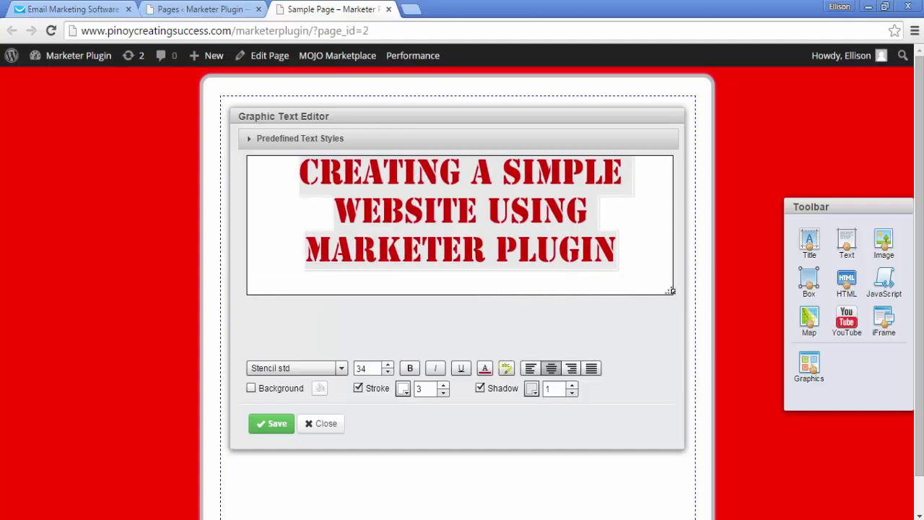
pyautogui.moveTo(671, 291); pyautogui.dragTo(669, 311)
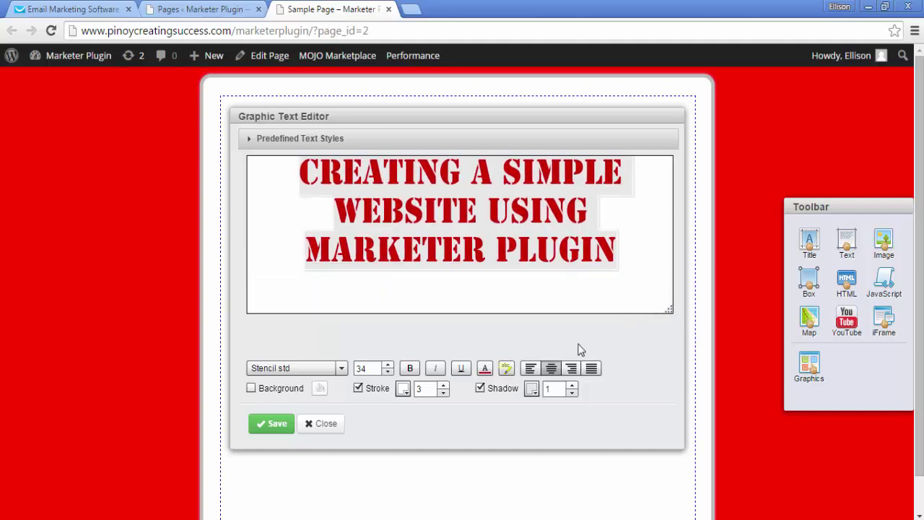
# - Change the title's text color to blue
pyautogui.click(485, 369)
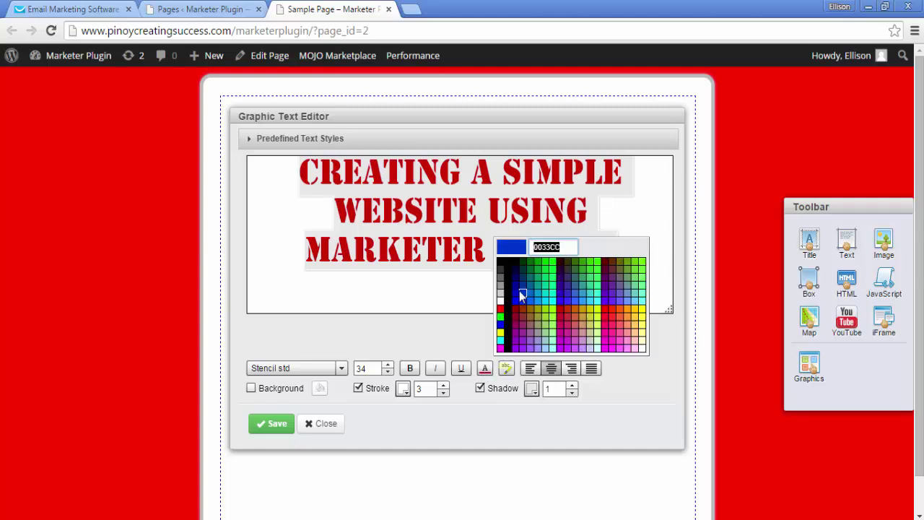
pyautogui.click(519, 293)
pyautogui.click(619, 293)
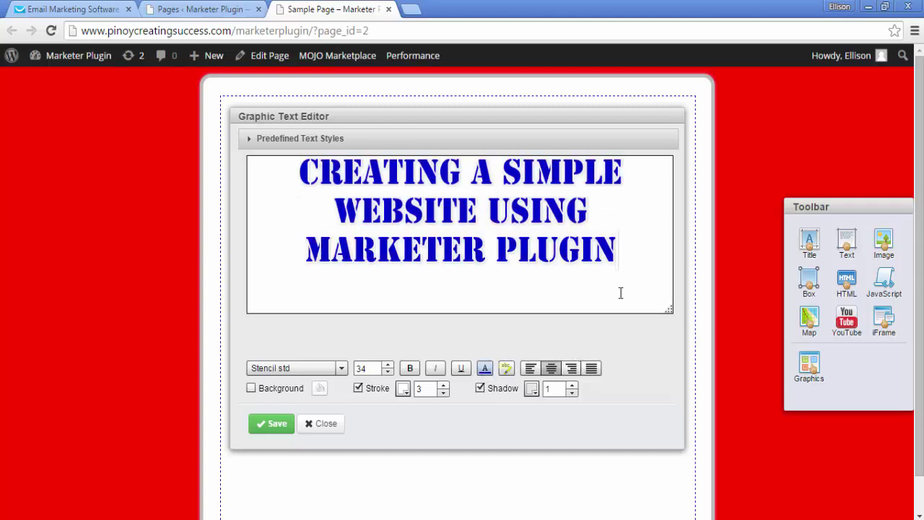
# - Set the title's shadow to 4 and its stroke to 6
pyautogui.click(572, 385)
pyautogui.click(572, 386)
pyautogui.click(572, 387)
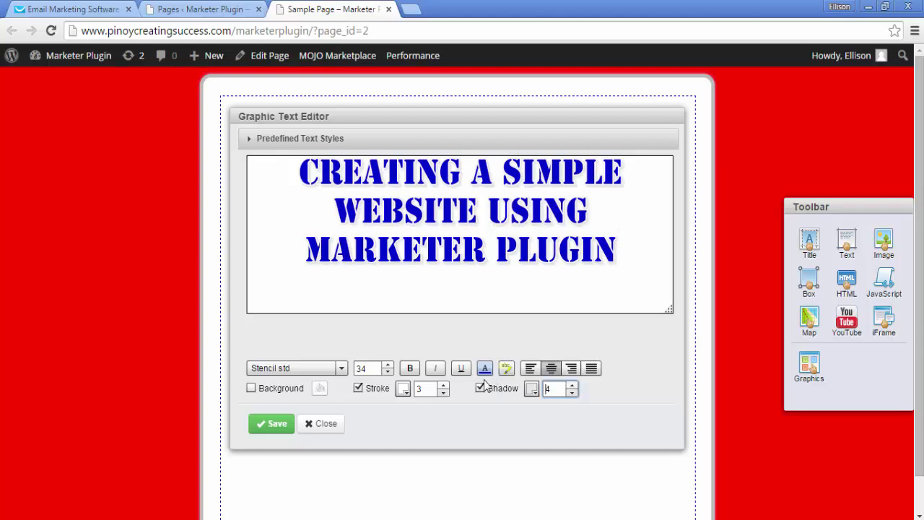
pyautogui.click(444, 386)
pyautogui.click(443, 386)
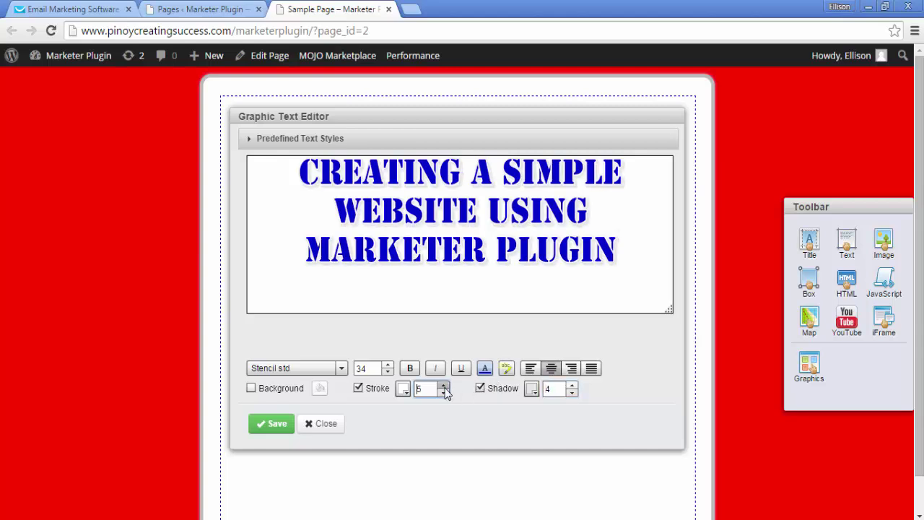
pyautogui.click(443, 386)
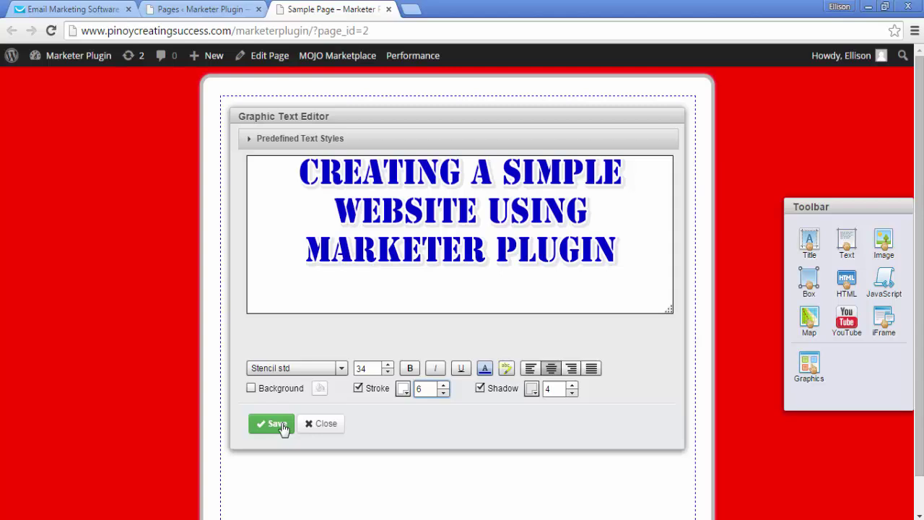
# - Save the title's formatting and move the title up to the page's top edge
pyautogui.click(281, 426)
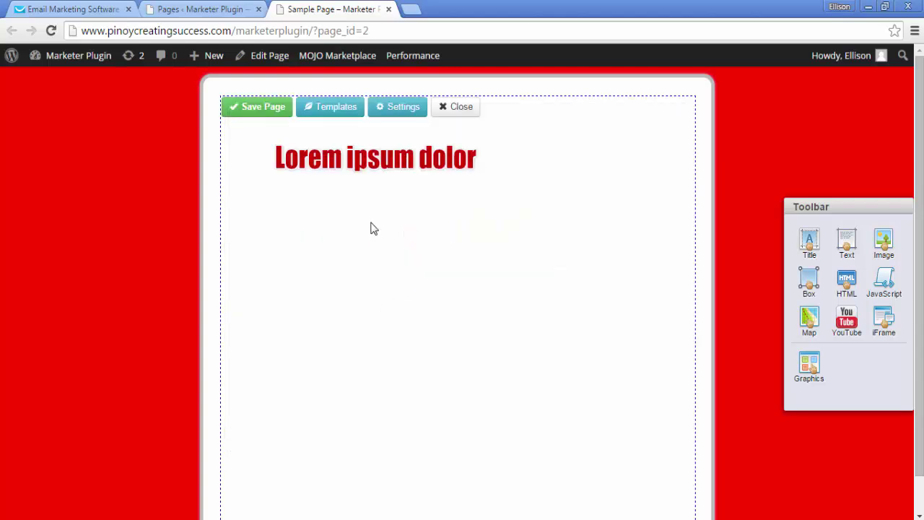
pyautogui.moveTo(374, 186)
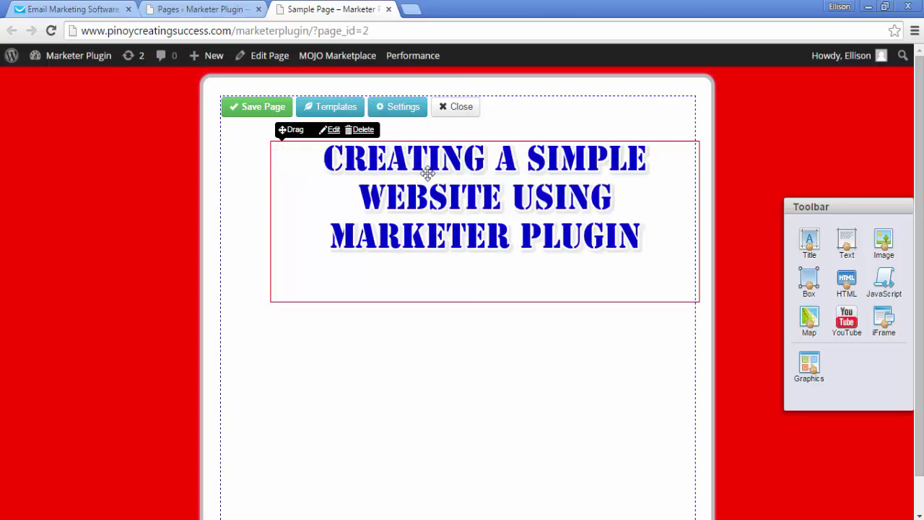
pyautogui.moveTo(426, 175); pyautogui.dragTo(413, 122)
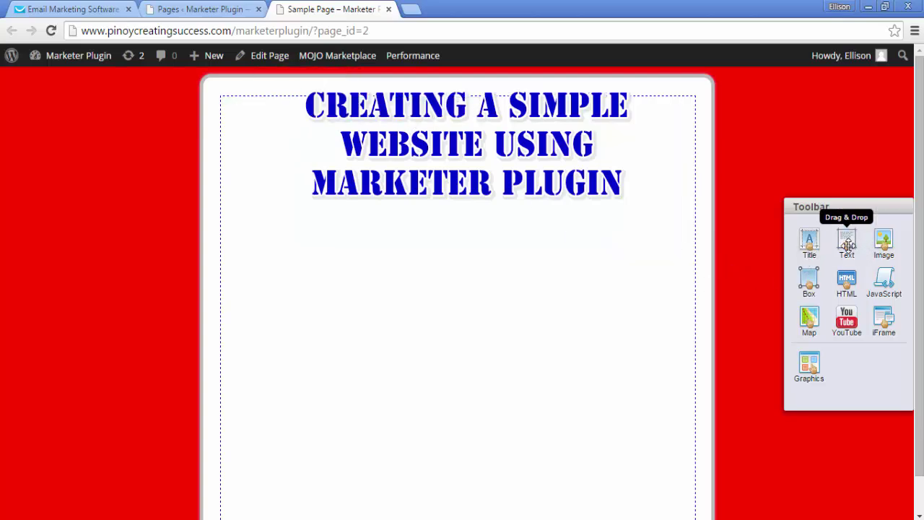
# - Add a text element below the title, replace its placeholder with "Sample Content" and save it
pyautogui.moveTo(847, 244); pyautogui.dragTo(470, 269)
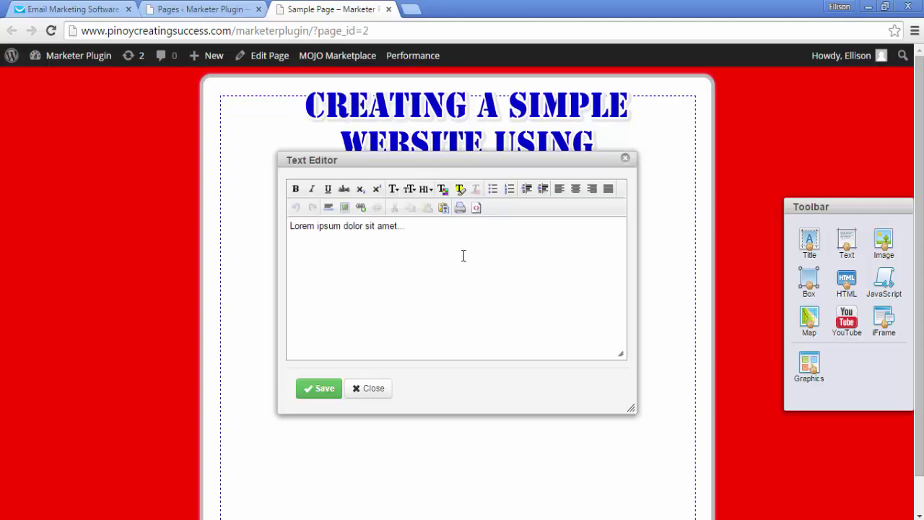
pyautogui.moveTo(406, 226); pyautogui.dragTo(285, 222)
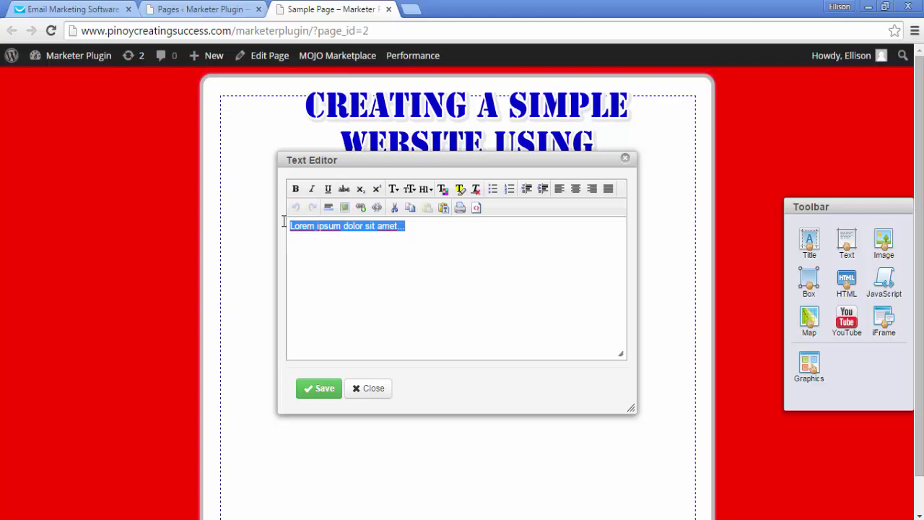
pyautogui.write('Dsmplr')
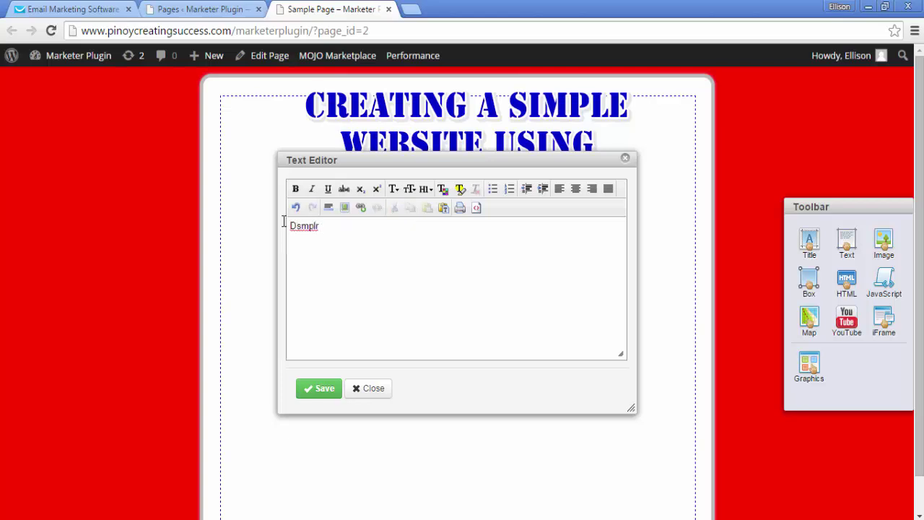
pyautogui.press('BackSpace')
pyautogui.press('BackSpace')
pyautogui.press('BackSpace')
pyautogui.press('BackSpace')
pyautogui.press('BackSpace')
pyautogui.press('BackSpace')
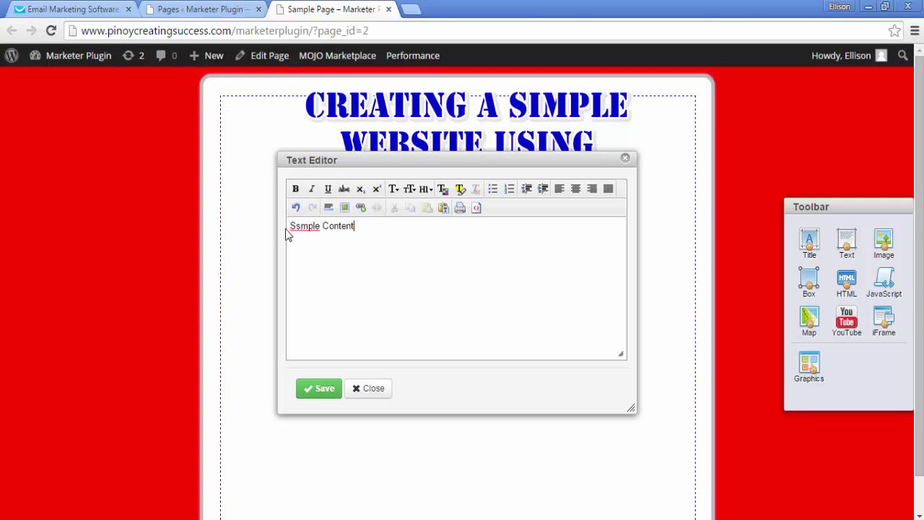
pyautogui.press('BackSpace')
pyautogui.write('a')
pyautogui.click(325, 390)
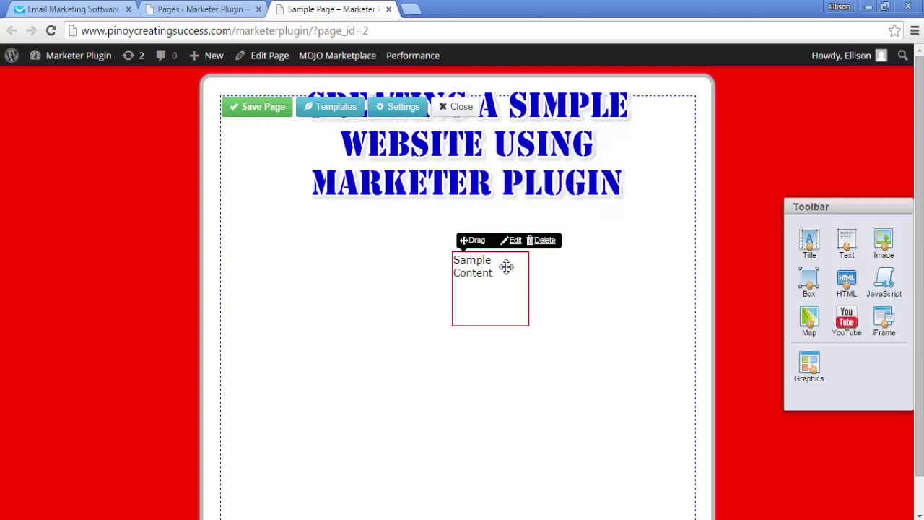
# - Widen the Sample Content text box to the page's right margin and move it up and left, directly beneath the title
pyautogui.moveTo(530, 273); pyautogui.dragTo(696, 267)
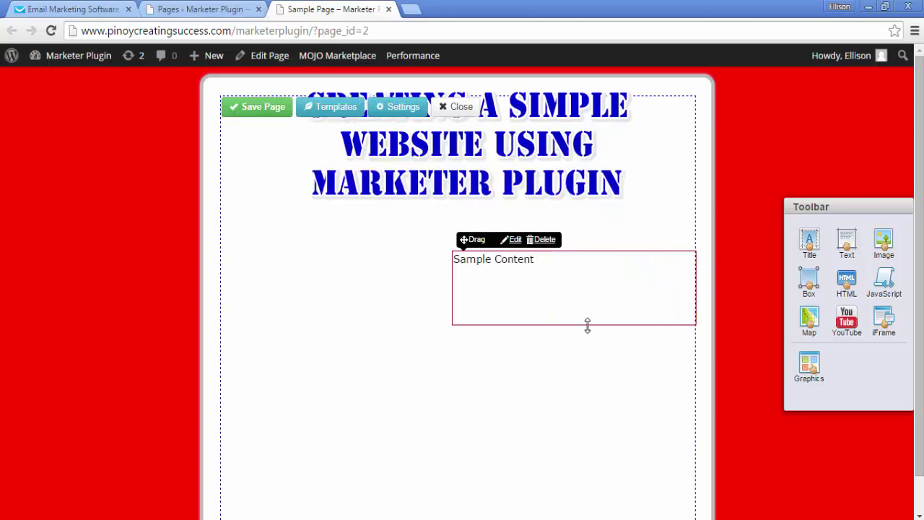
pyautogui.moveTo(588, 324); pyautogui.dragTo(528, 220)
# - Add an image element below the Sample Content text and upload download.png from the Images from Getresponse folder in Pictures
pyautogui.moveTo(884, 242); pyautogui.dragTo(387, 283)
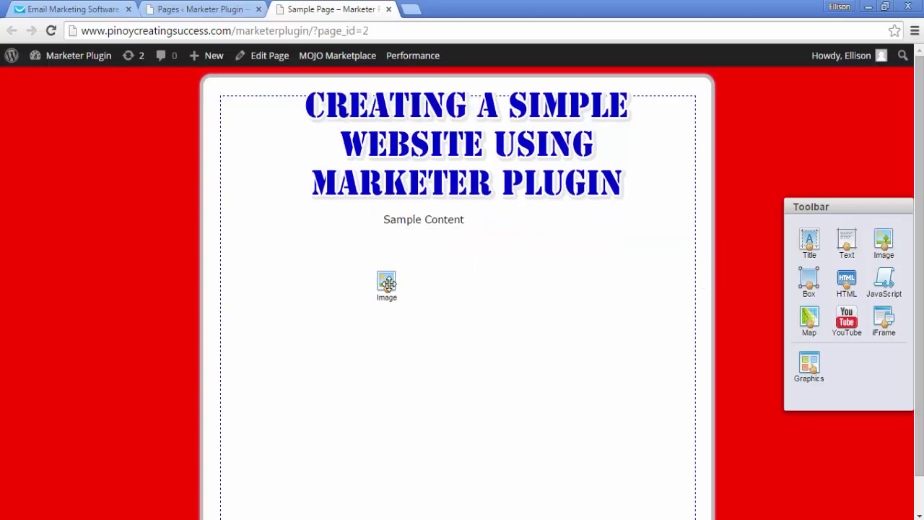
pyautogui.doubleClick(387, 283)
pyautogui.click(412, 145)
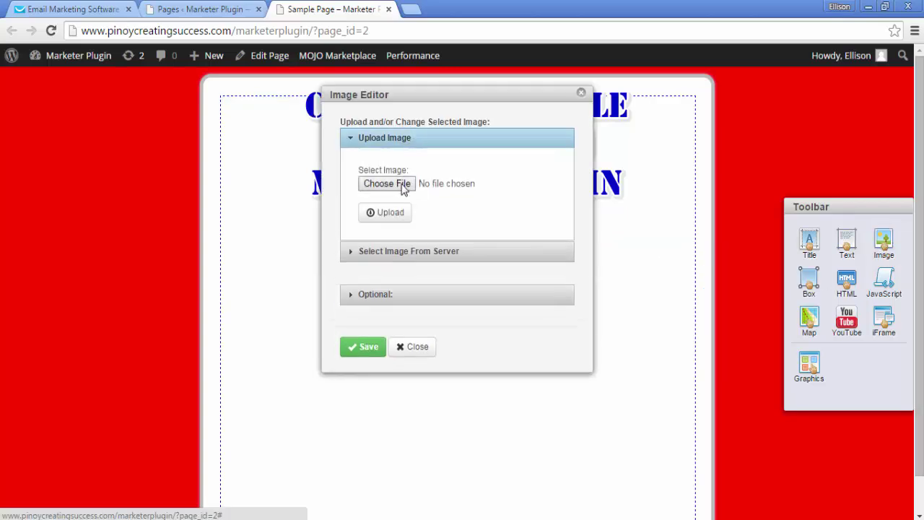
pyautogui.click(377, 184)
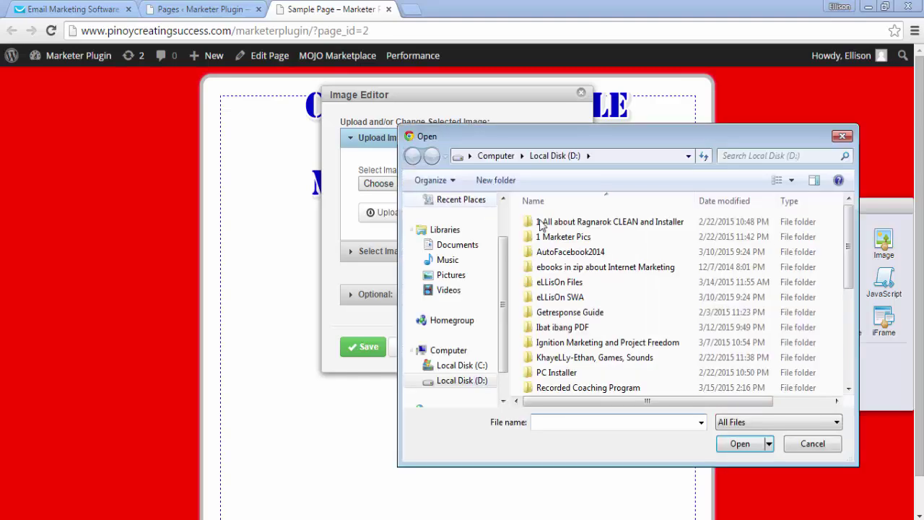
pyautogui.click(455, 277)
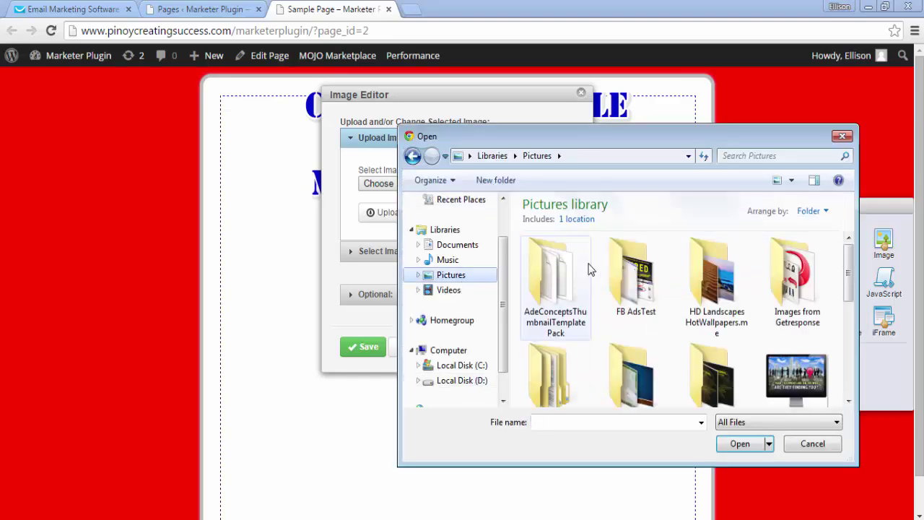
pyautogui.doubleClick(794, 274)
pyautogui.click(715, 272)
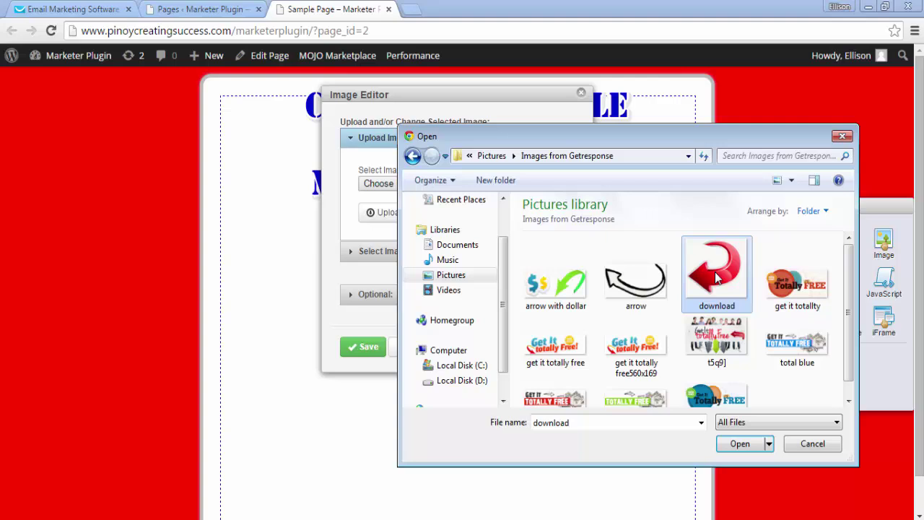
pyautogui.click(740, 444)
pyautogui.click(399, 216)
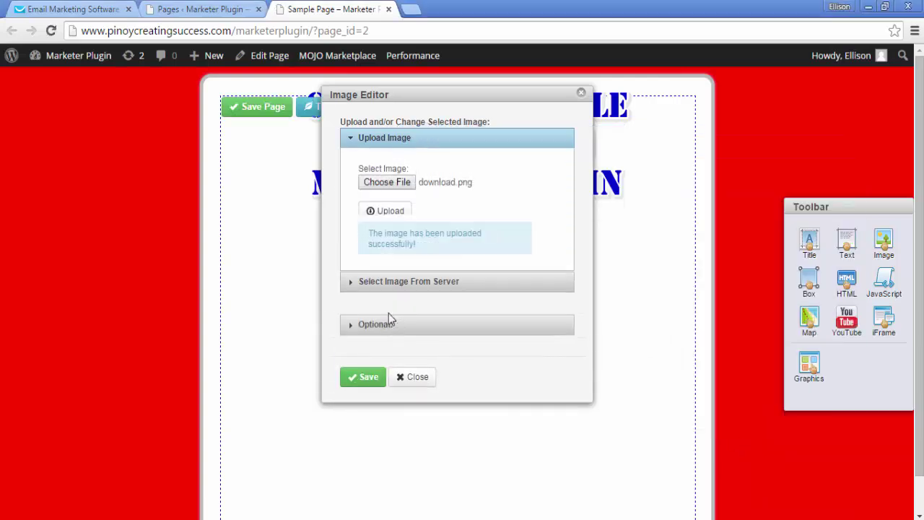
pyautogui.click(391, 334)
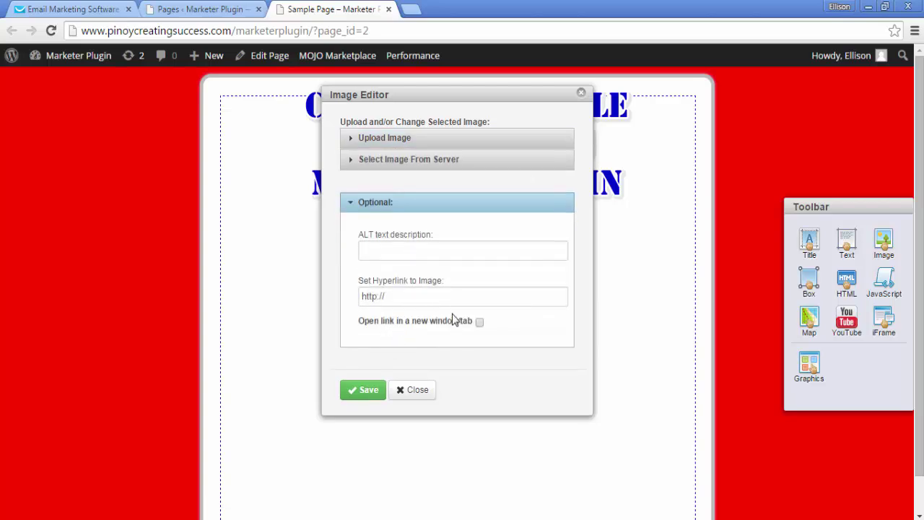
pyautogui.moveTo(417, 298)
pyautogui.mouseDown()
pyautogui.moveTo(351, 285)
pyautogui.moveTo(403, 294)
pyautogui.mouseUp()
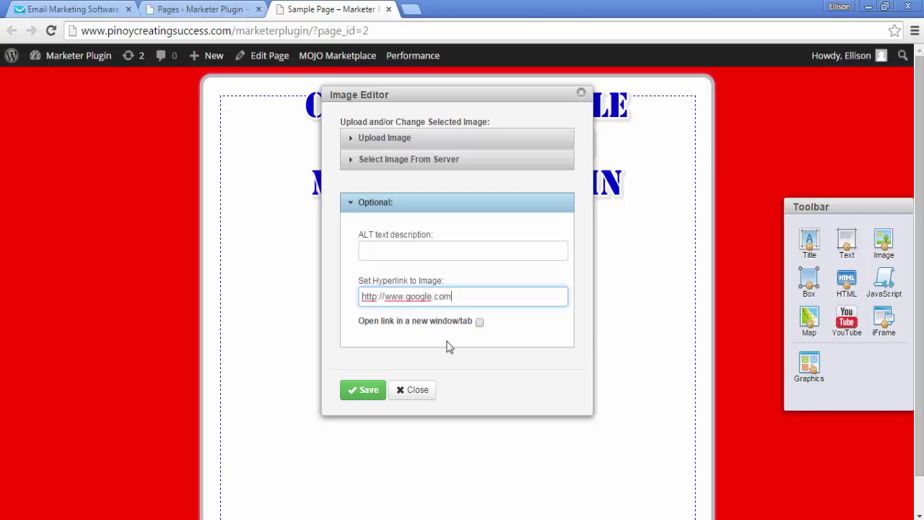
pyautogui.click(365, 390)
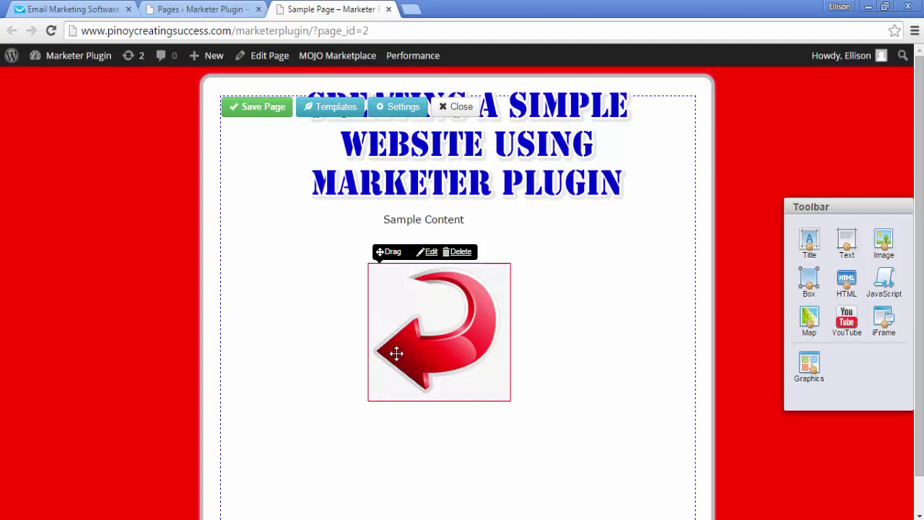
pyautogui.moveTo(420, 339); pyautogui.dragTo(561, 291)
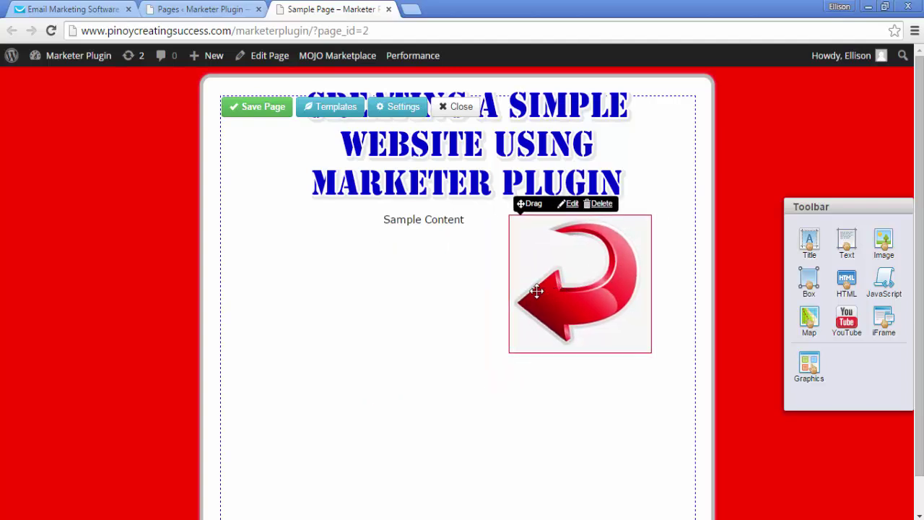
# - Shift the Sample Content text slightly right and add a box below it with border color #B4E329, saving its settings
pyautogui.moveTo(458, 219); pyautogui.dragTo(488, 221)
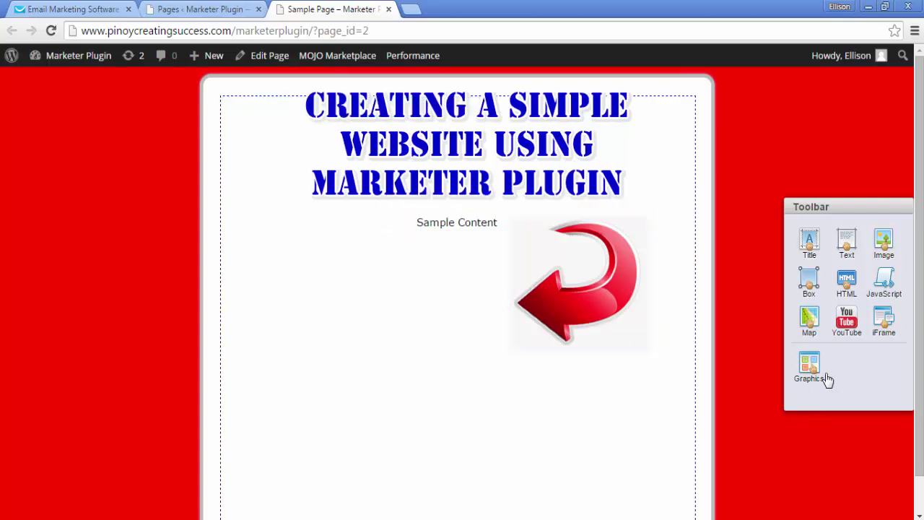
pyautogui.moveTo(814, 286); pyautogui.dragTo(297, 273)
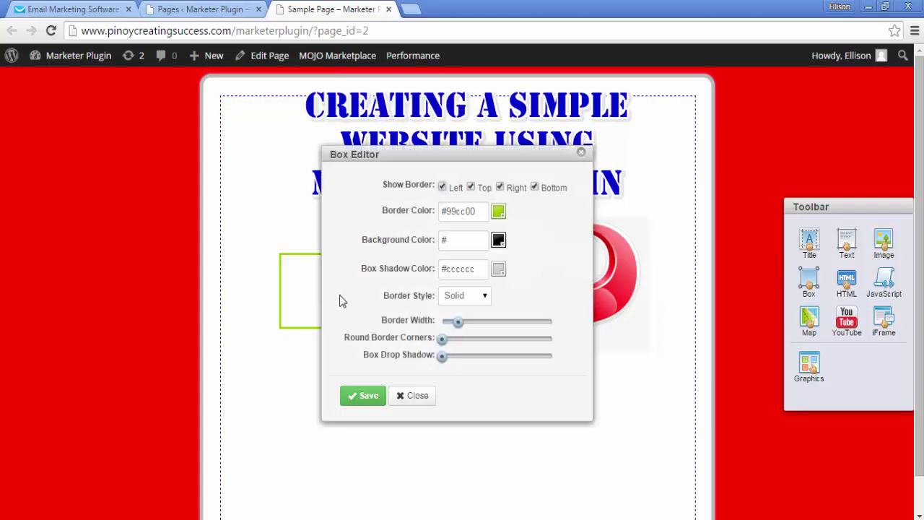
pyautogui.click(498, 211)
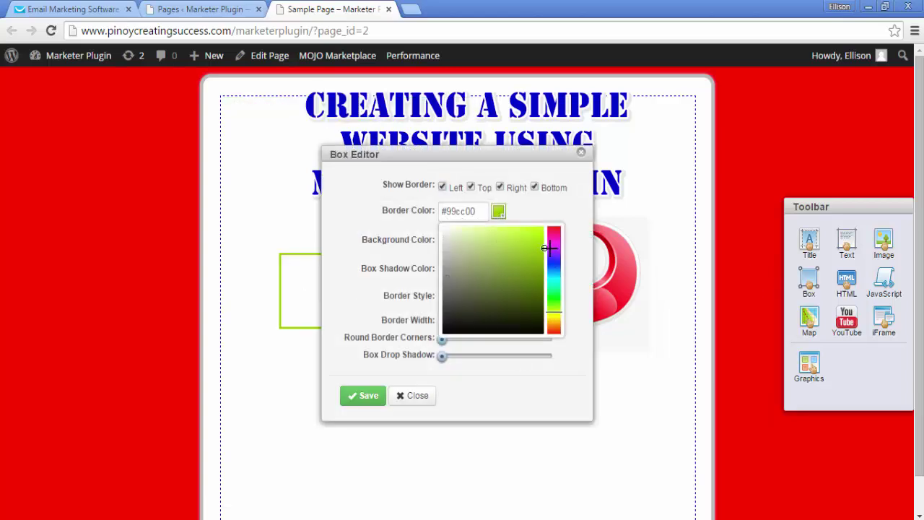
pyautogui.moveTo(539, 248); pyautogui.dragTo(525, 239)
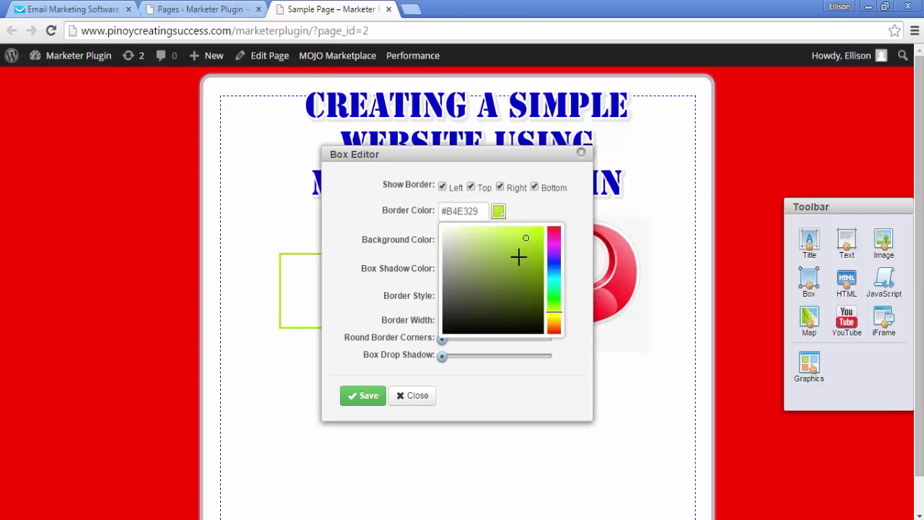
pyautogui.click(582, 223)
pyautogui.click(374, 397)
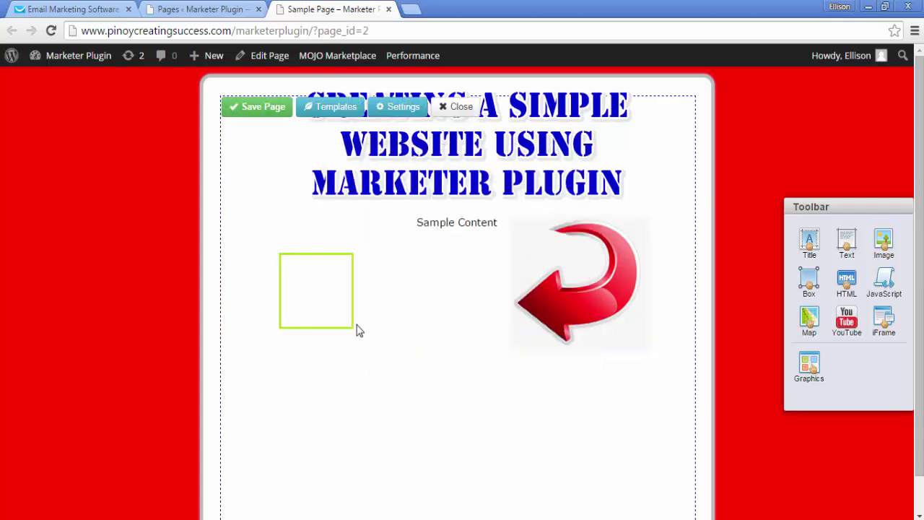
# - Enlarge the green box in both directions and position it below the Sample Content text, with the arrow image moved clear to its right
pyautogui.moveTo(352, 320)
pyautogui.moveTo(353, 320); pyautogui.dragTo(518, 317)
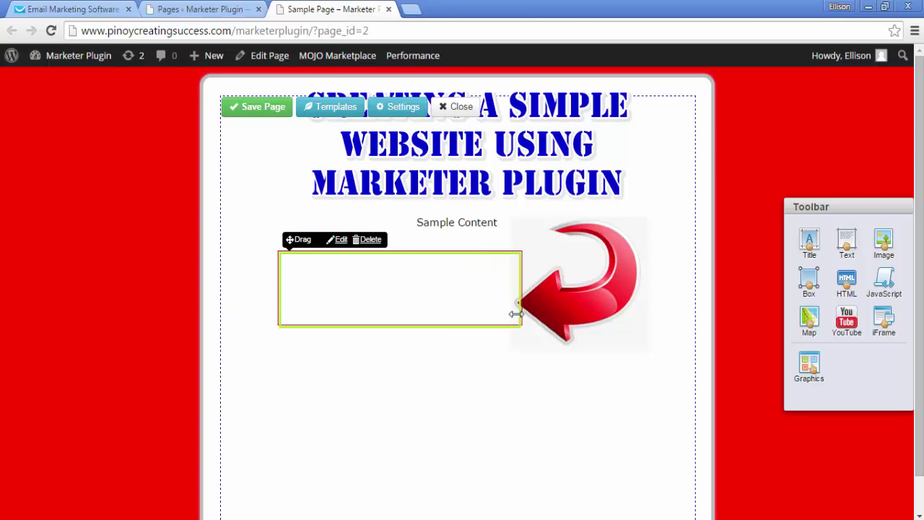
pyautogui.moveTo(458, 325); pyautogui.dragTo(451, 420)
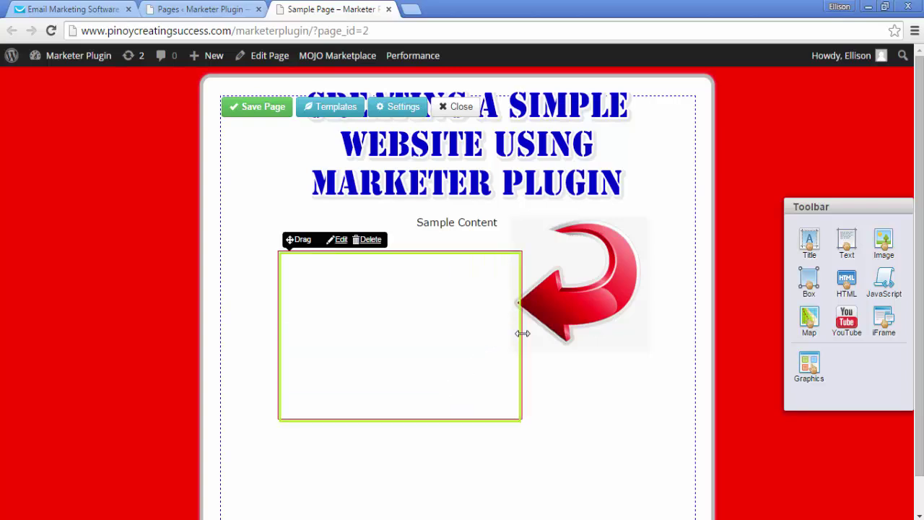
pyautogui.moveTo(523, 330); pyautogui.dragTo(551, 332)
pyautogui.moveTo(419, 337); pyautogui.dragTo(565, 383)
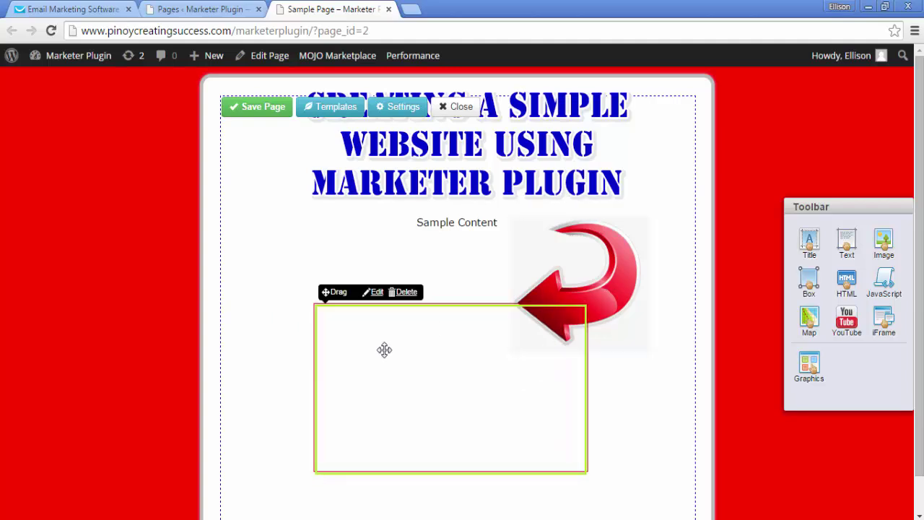
pyautogui.moveTo(356, 343); pyautogui.dragTo(320, 312)
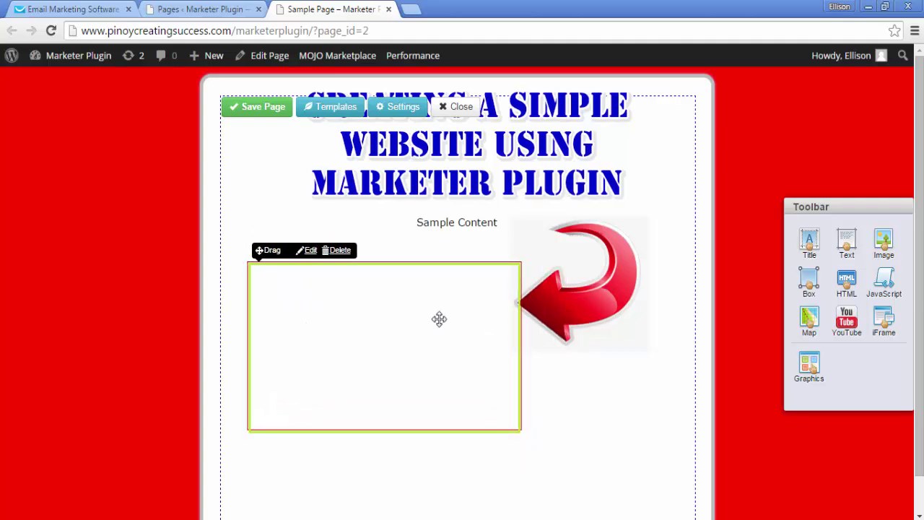
pyautogui.moveTo(469, 332)
pyautogui.mouseDown()
pyautogui.moveTo(466, 318)
pyautogui.moveTo(481, 325)
pyautogui.mouseUp()
pyautogui.moveTo(843, 321); pyautogui.dragTo(449, 323)
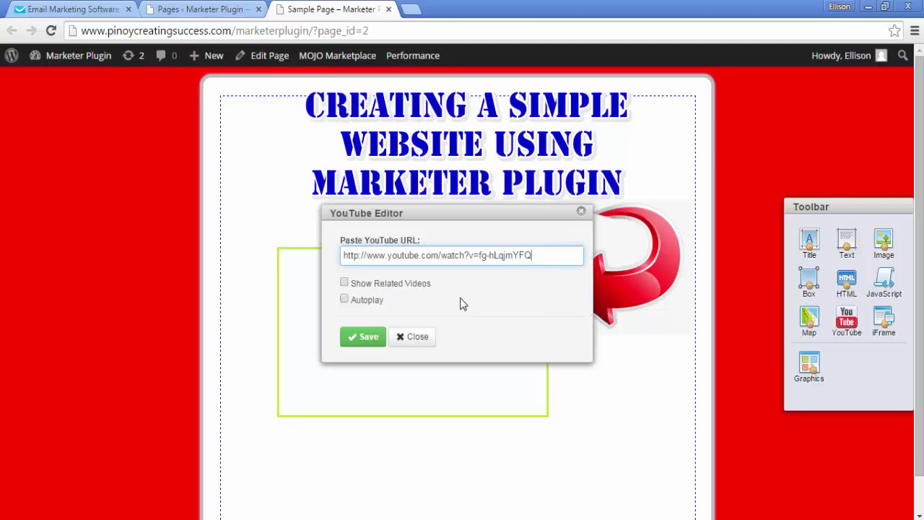
pyautogui.click(370, 338)
pyautogui.moveTo(424, 318); pyautogui.dragTo(305, 251)
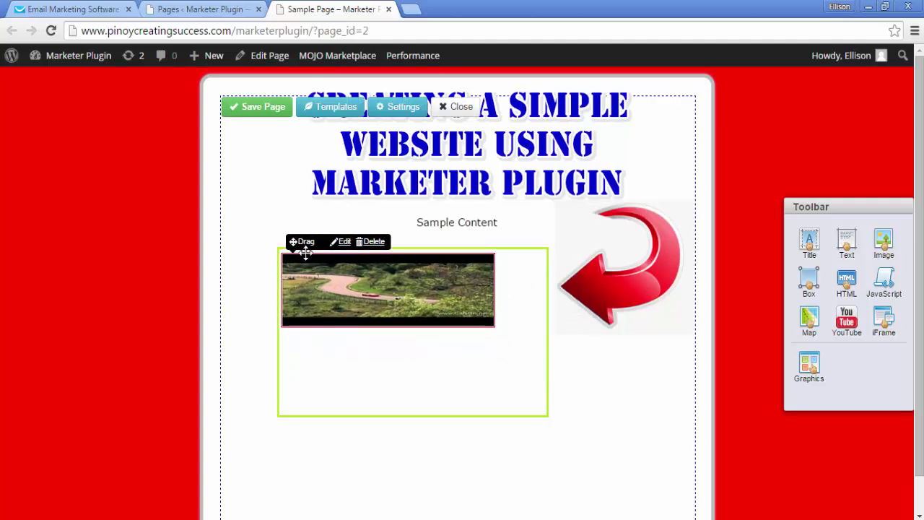
pyautogui.moveTo(498, 324); pyautogui.dragTo(546, 325)
pyautogui.moveTo(446, 326); pyautogui.dragTo(440, 410)
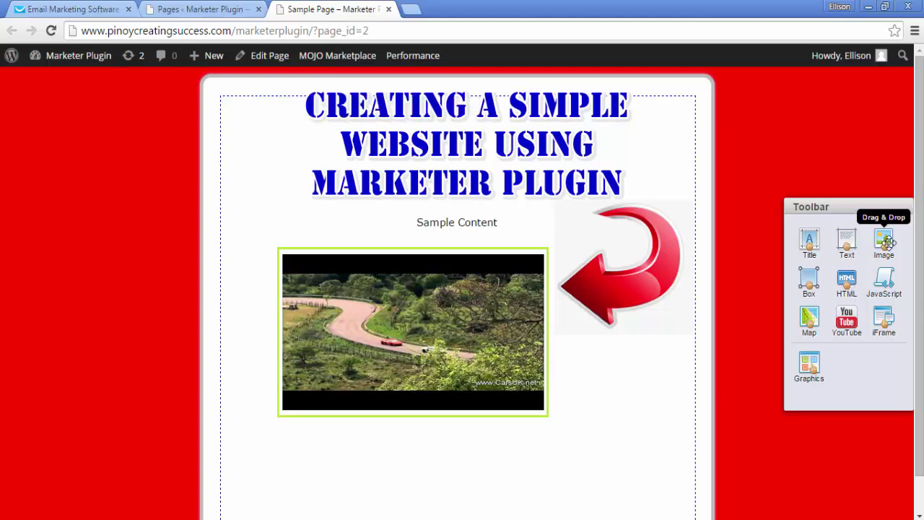
# - Add an HTML element with its placeholder code, save it and place it directly below the arrow image
pyautogui.moveTo(847, 281); pyautogui.dragTo(610, 425)
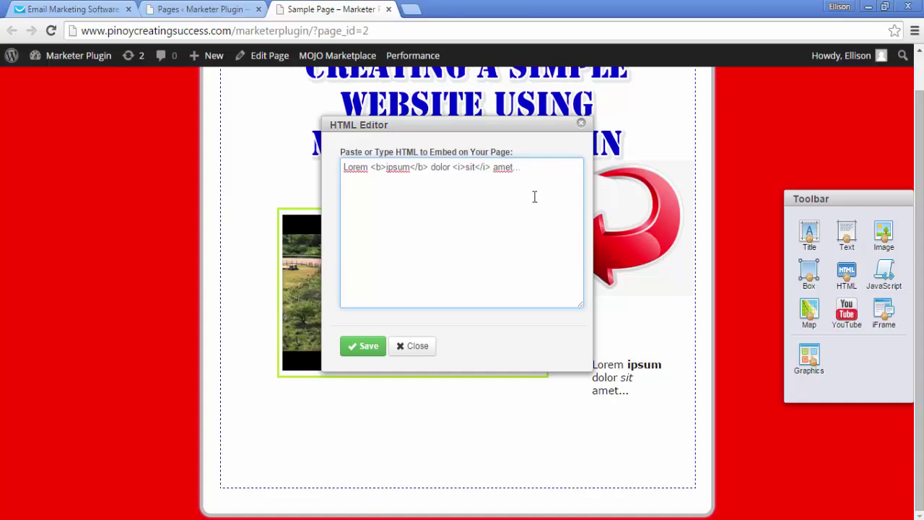
pyautogui.click(91, 10)
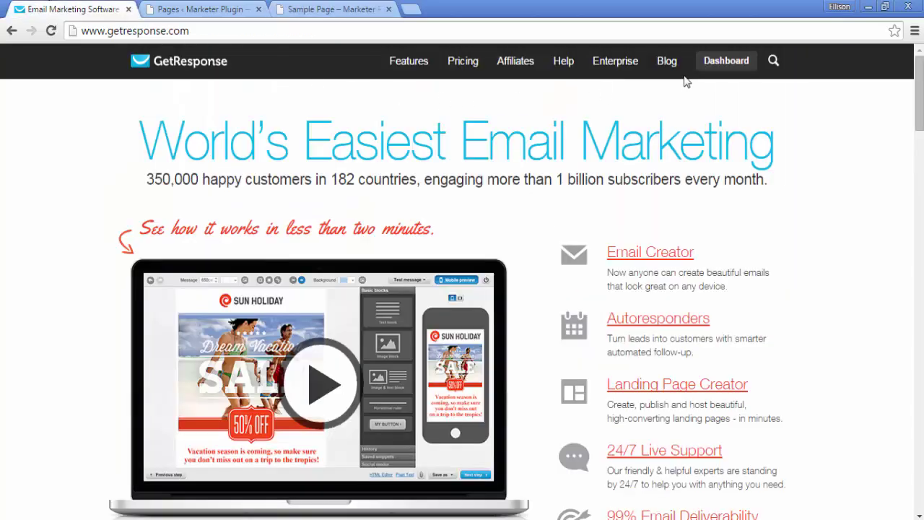
pyautogui.click(285, 10)
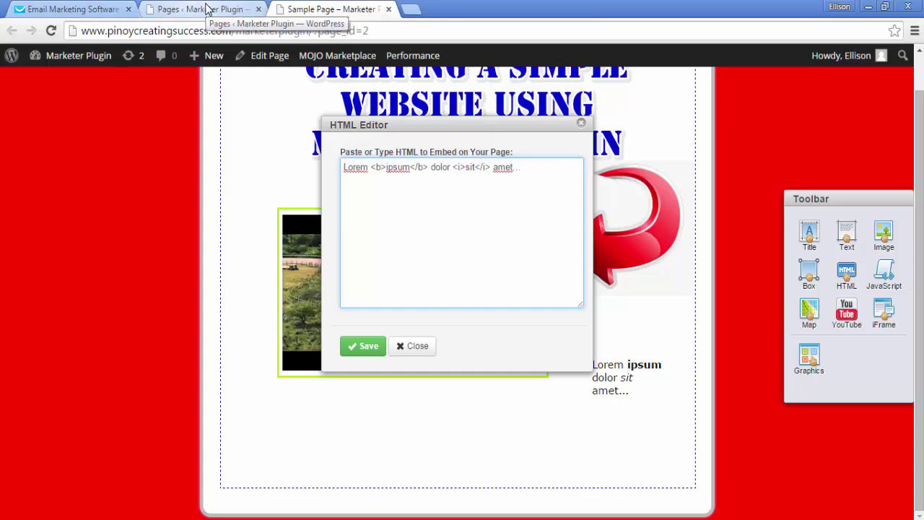
pyautogui.click(364, 346)
pyautogui.moveTo(623, 367); pyautogui.dragTo(599, 313)
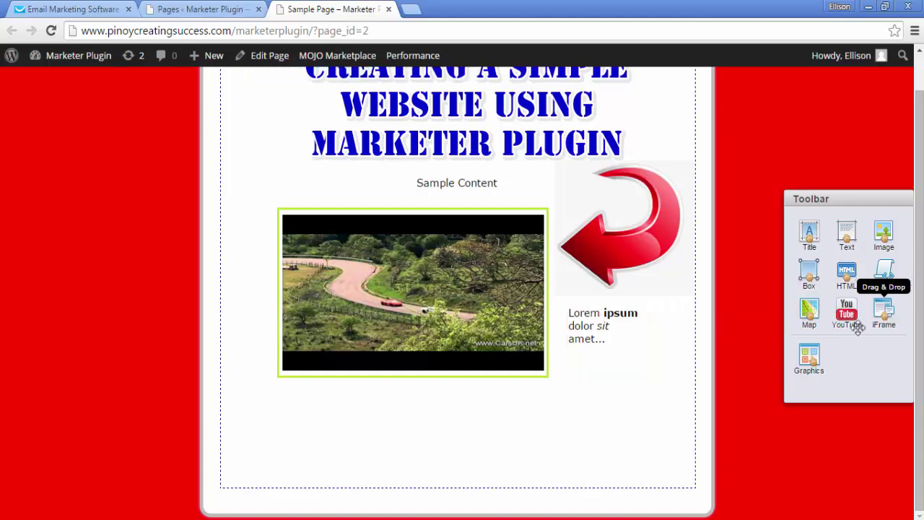
# - Try to add a Graphics element in the empty area below the video
pyautogui.moveTo(811, 359); pyautogui.dragTo(518, 425)
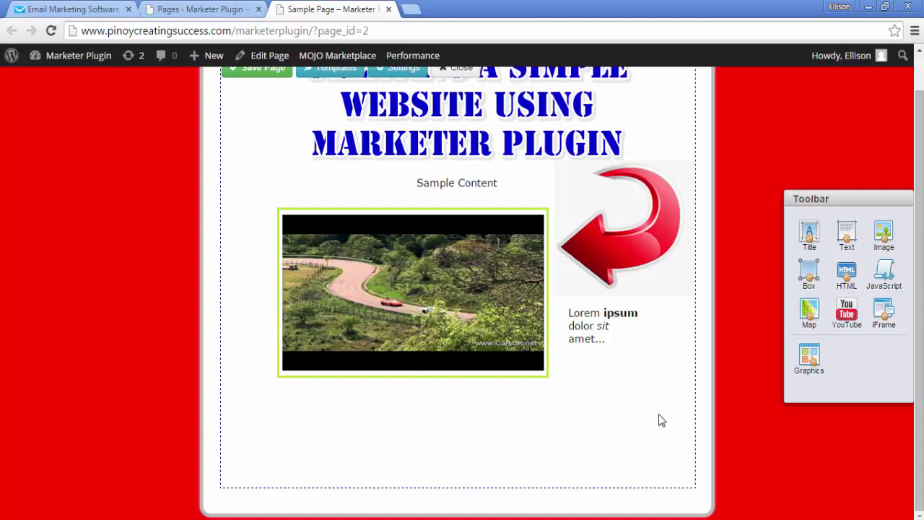
# - Save the edited page
pyautogui.scroll(1, 664, 448)
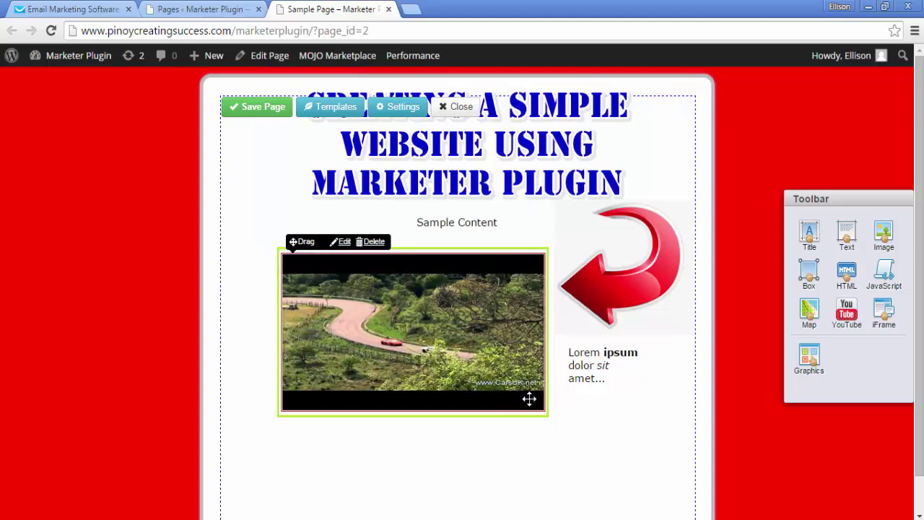
pyautogui.scroll(-1, 677, 443)
pyautogui.scroll(1, 682, 446)
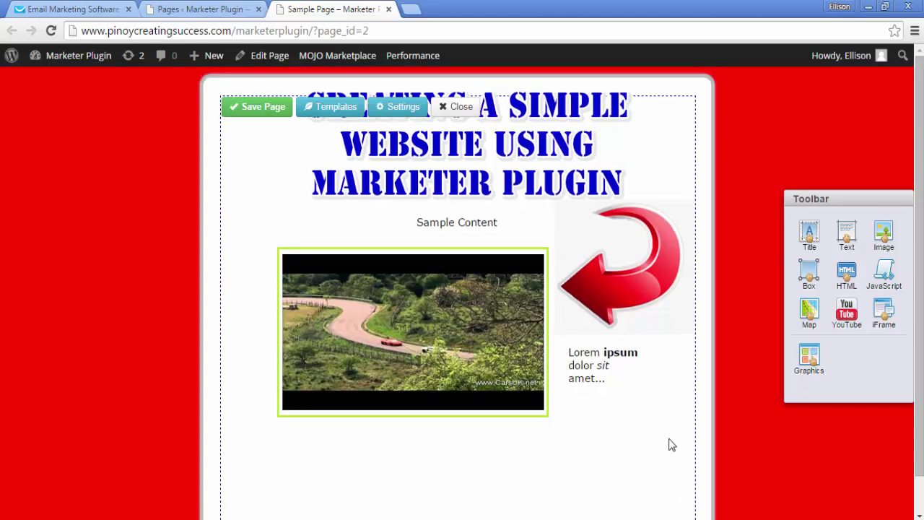
pyautogui.click(264, 107)
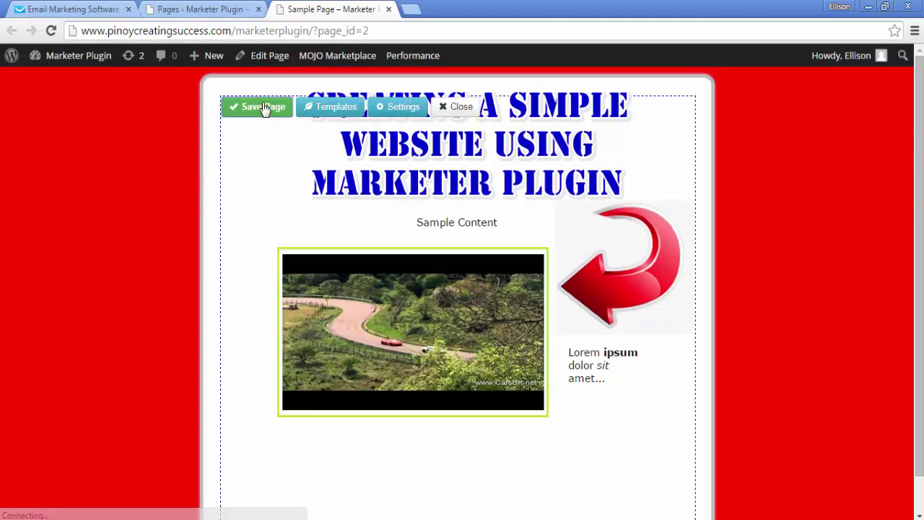